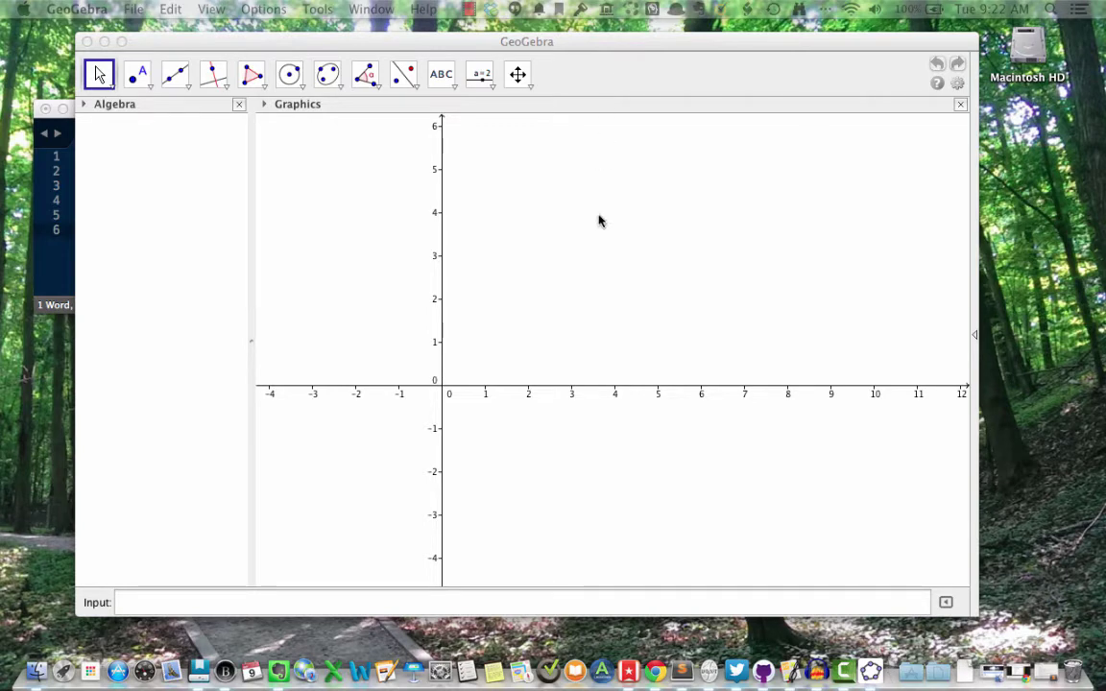
Step: Bring the GeoGebra window to the front by clicking in its Graphics view
left_click(504, 228)
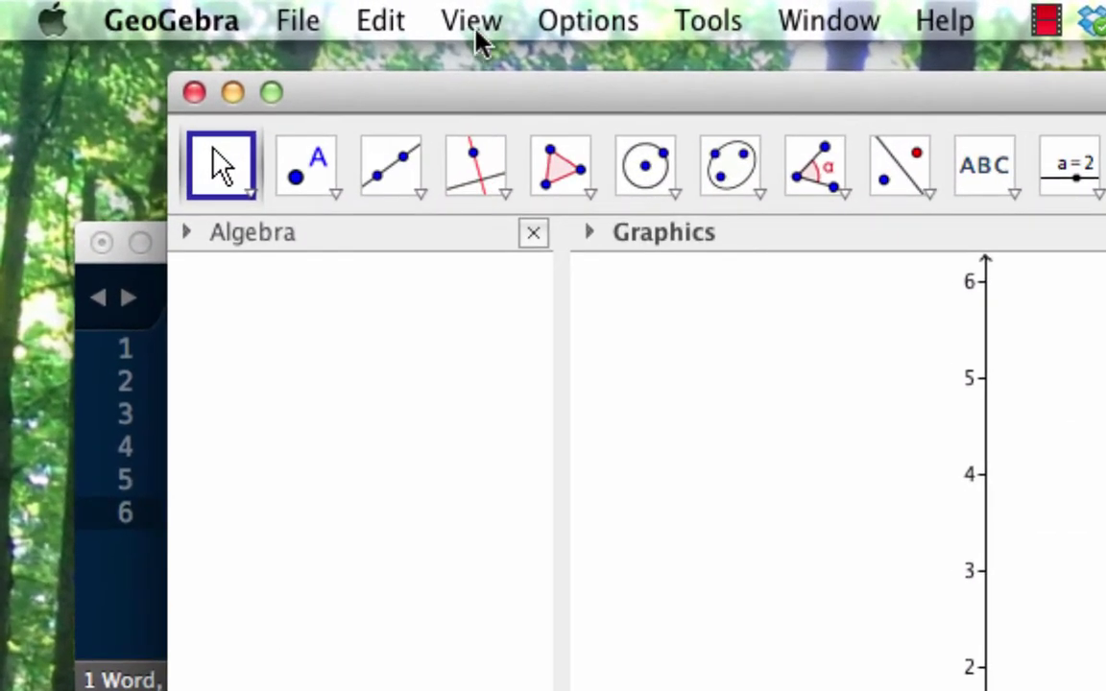
Step: Show the Spreadsheet view beside Graphics and widen it to reveal columns D and E
left_click(477, 40)
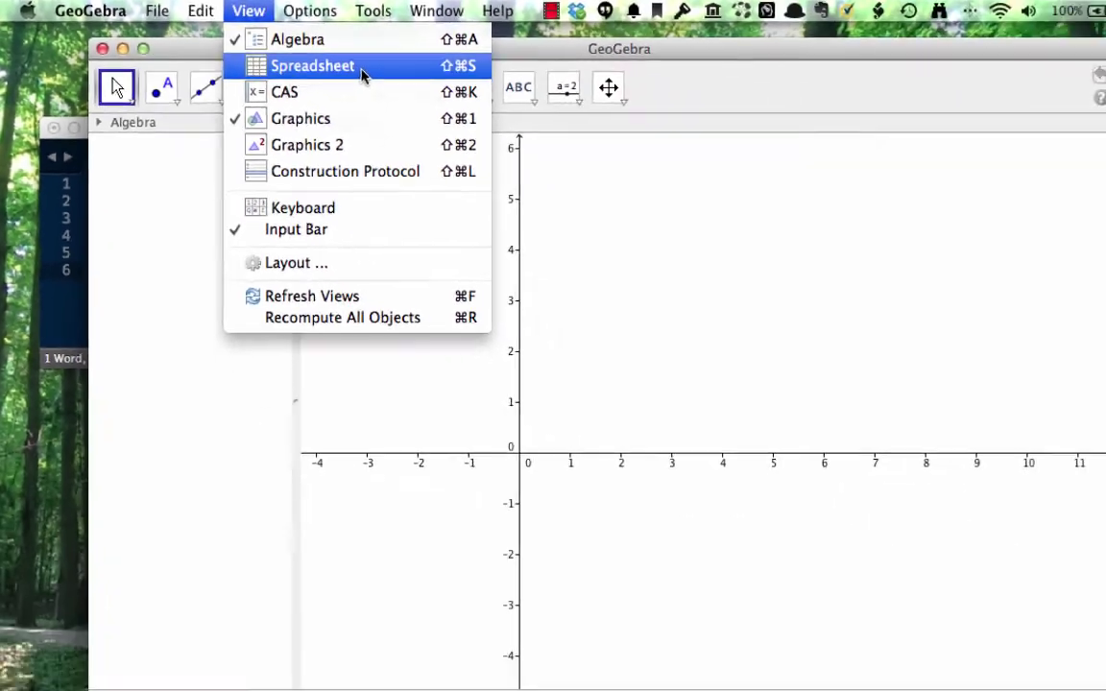
left_click(362, 69)
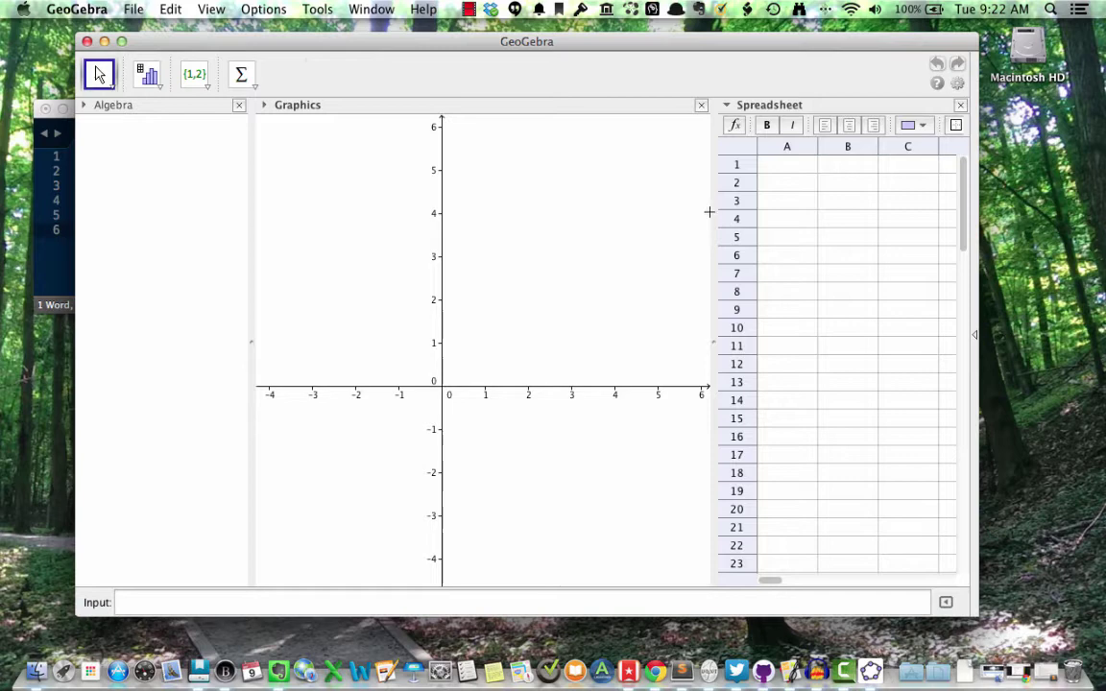
left_click_drag(712, 210, 611, 217)
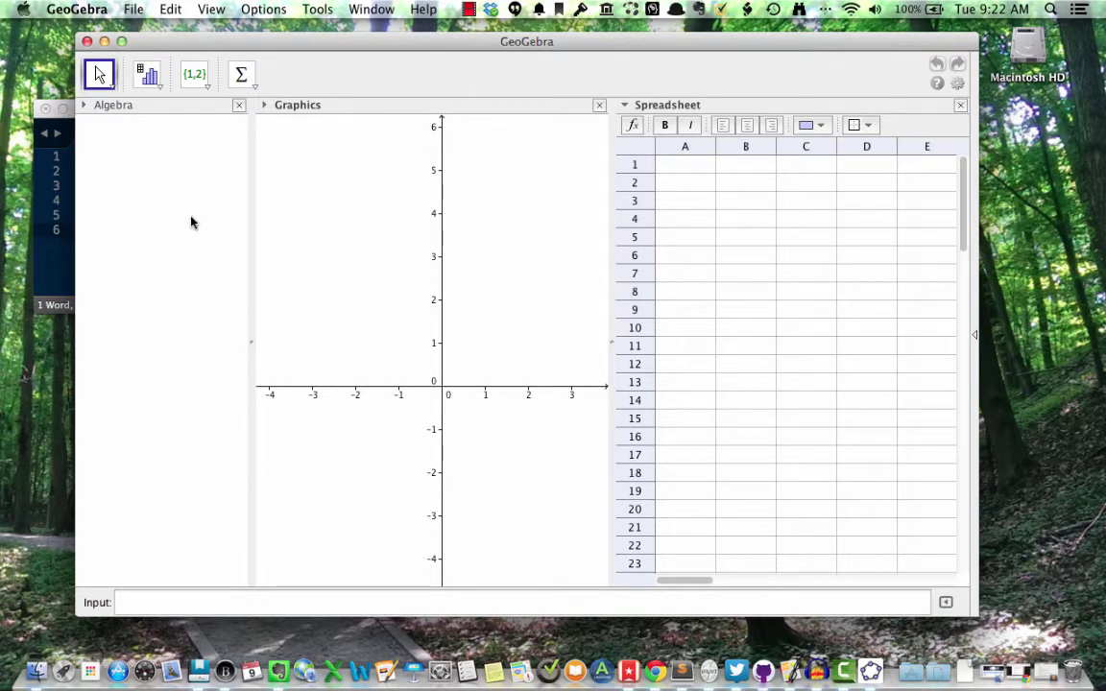
Step: Move the t and g(t) data notes window beside GeoGebra
left_click(46, 233)
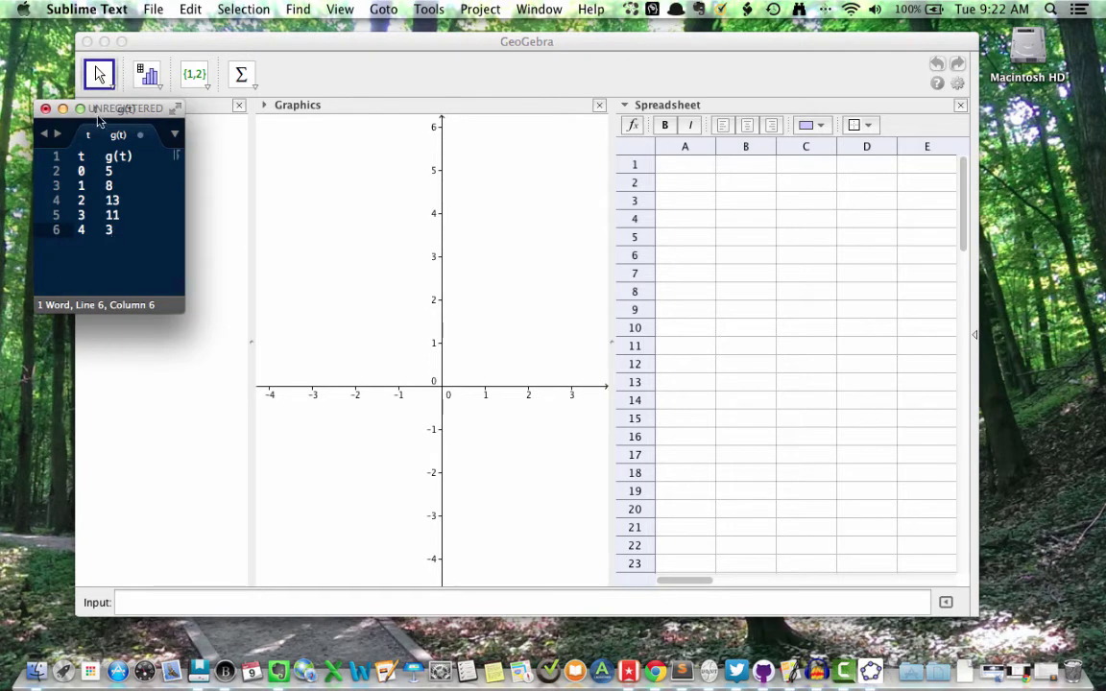
left_click_drag(86, 108, 936, 138)
left_click_drag(812, 48, 758, 46)
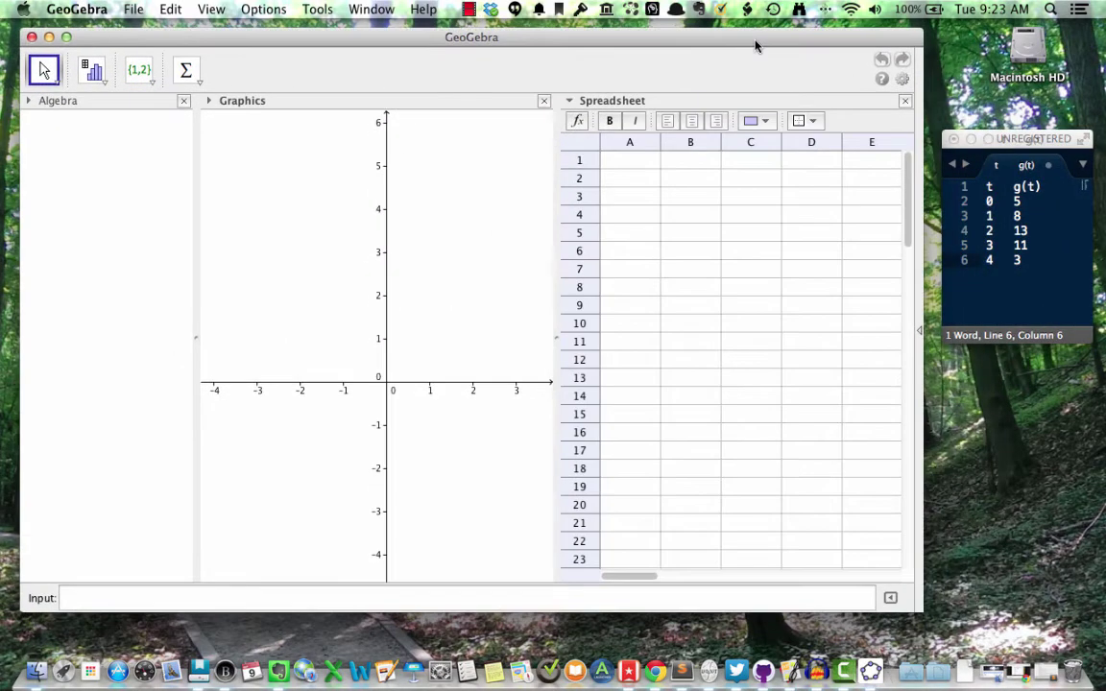
left_click(634, 165)
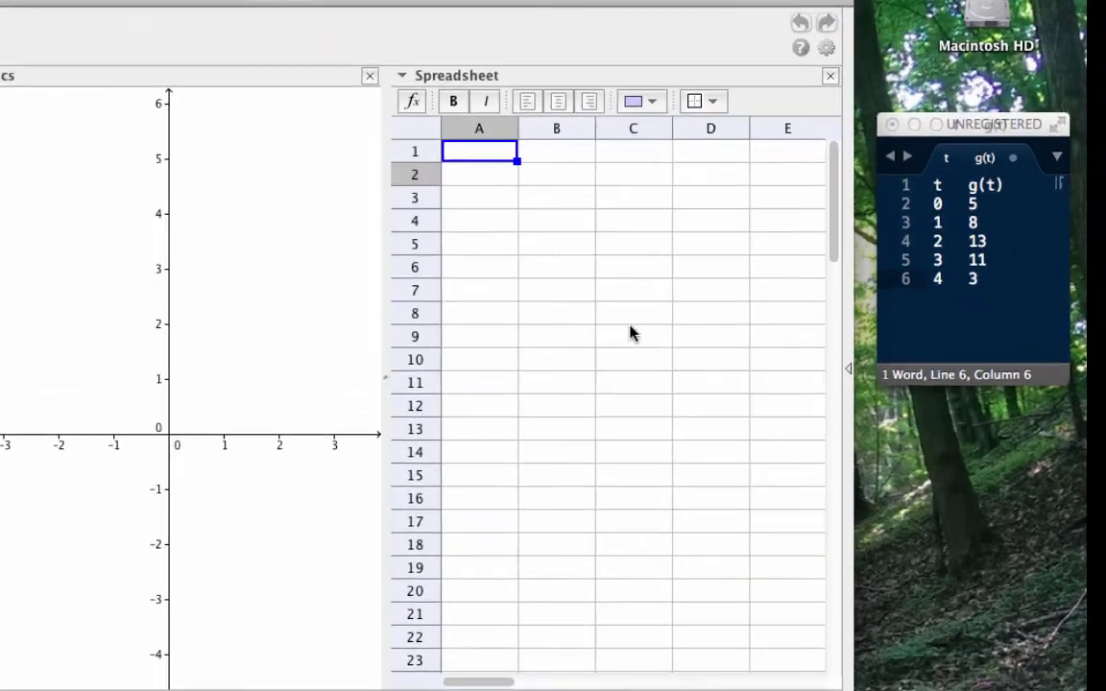
key("Down")
key("Down")
key("Down")
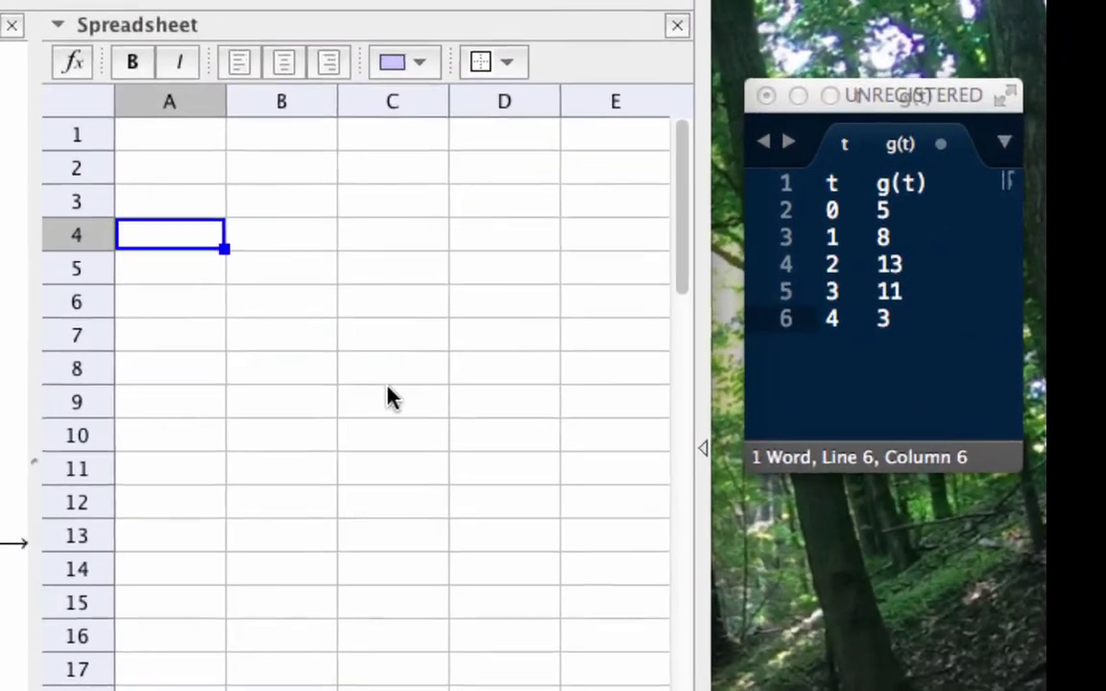
key("Right")
key("Right")
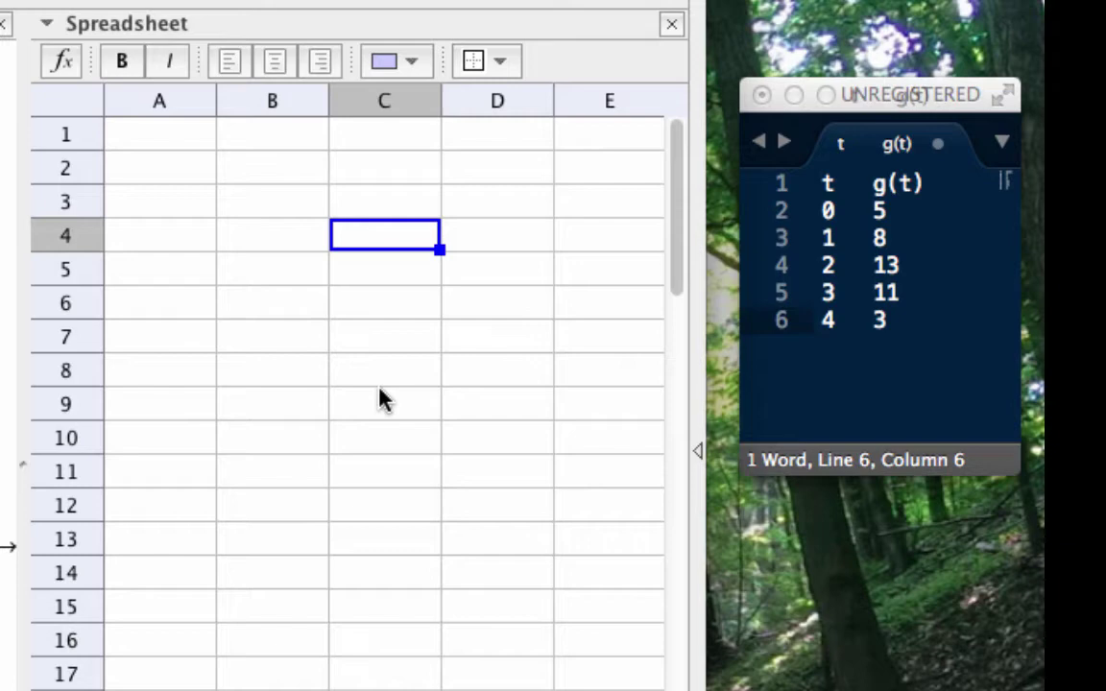
key("Left")
key("Left")
key("Up")
key("Up")
key("Up")
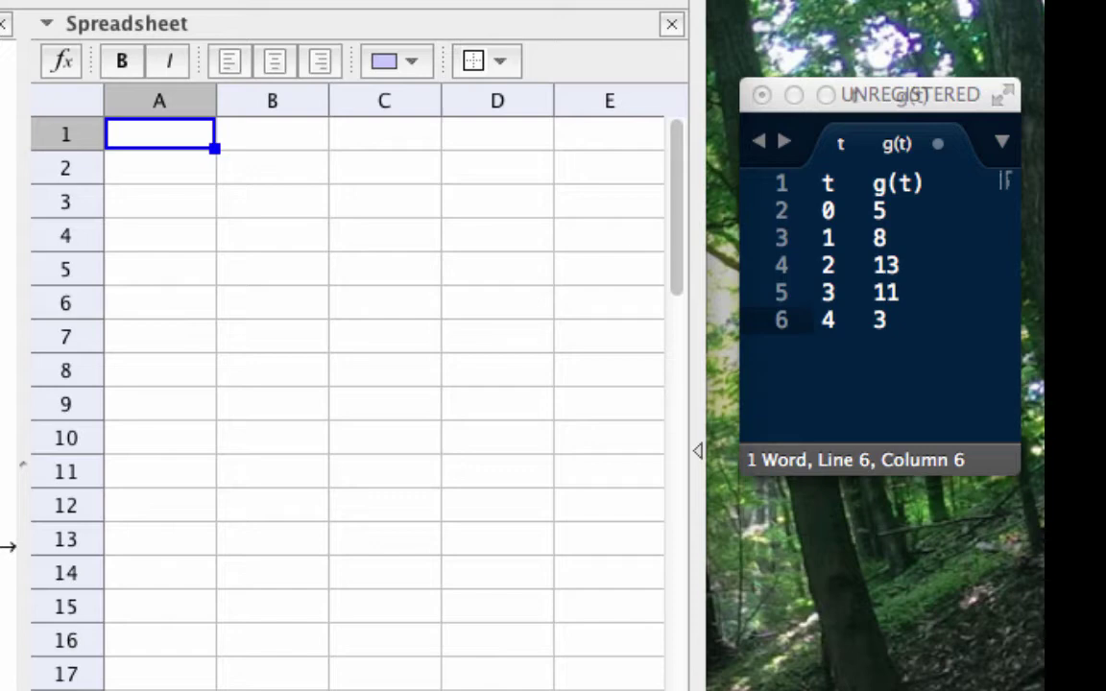
Step: Enter the text headers t, g(t) and g'(t) into cells A1, B1 and C1
type("\"t")
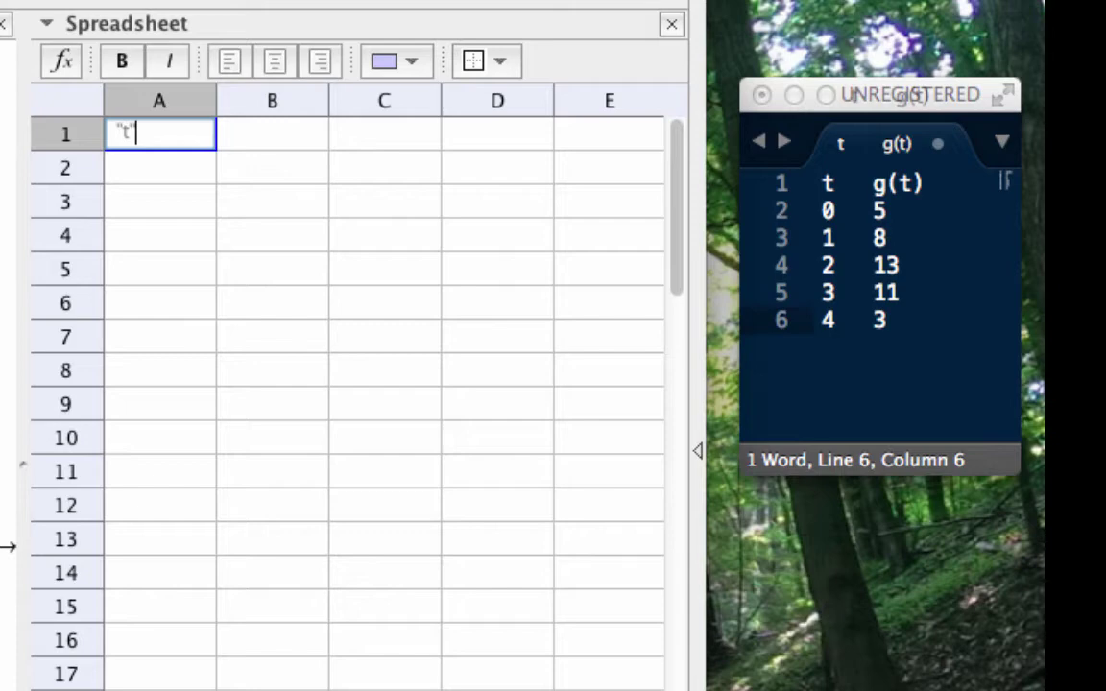
key("Return")
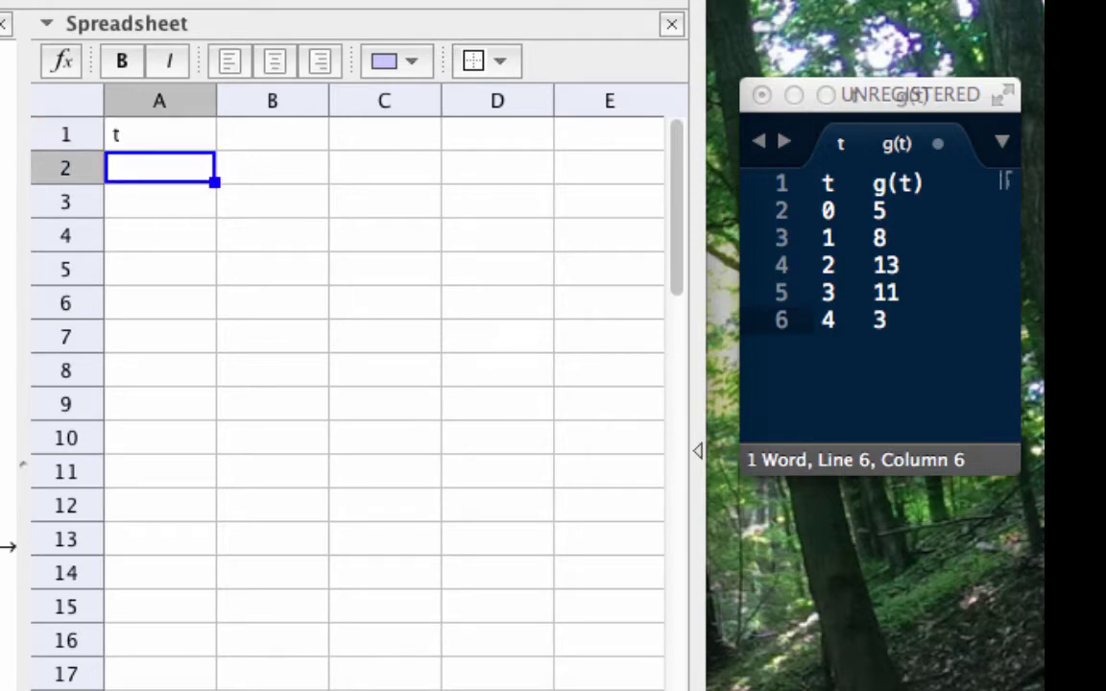
key("Right")
key("Up")
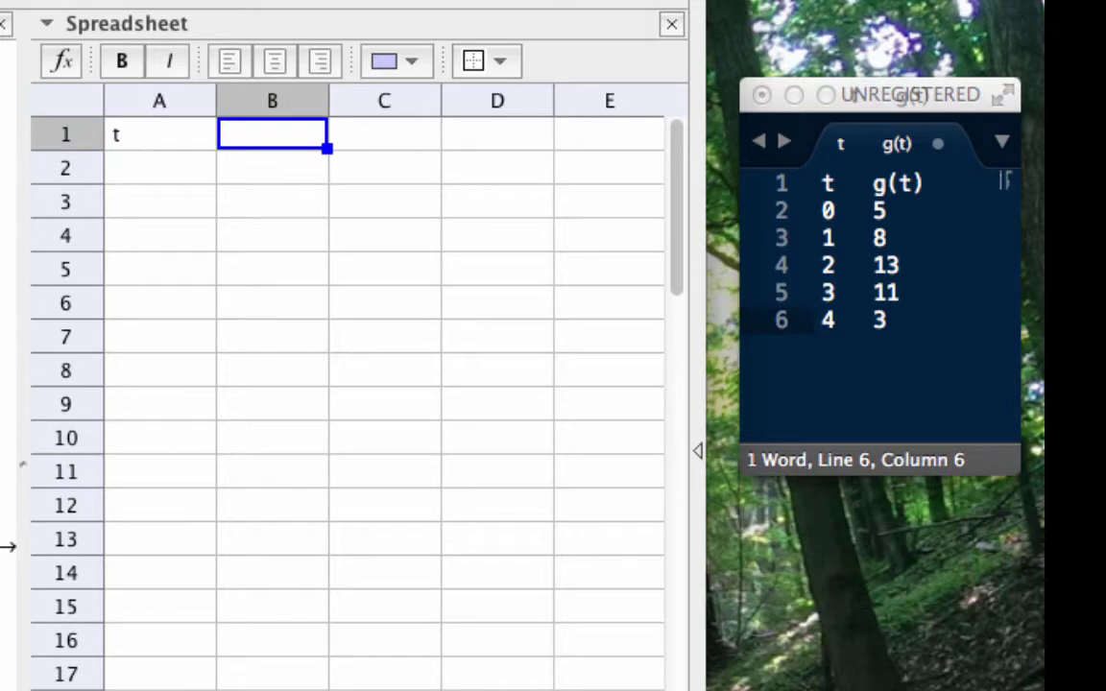
type("\"g")
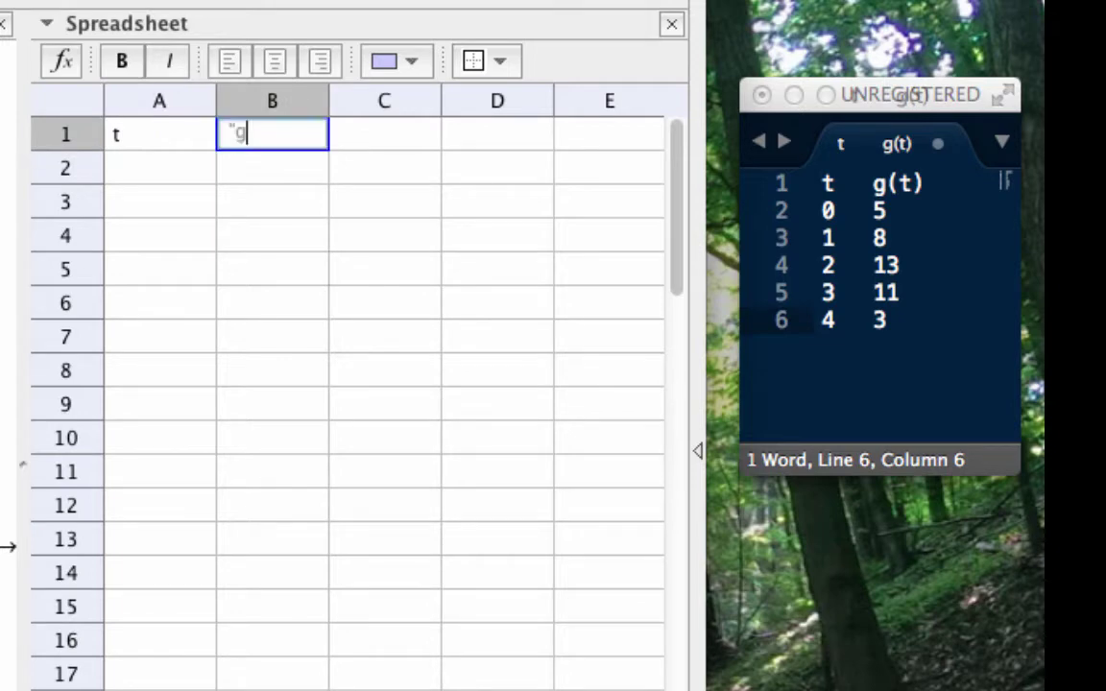
type("(t)\"")
key("Return")
key("Right")
key("Up")
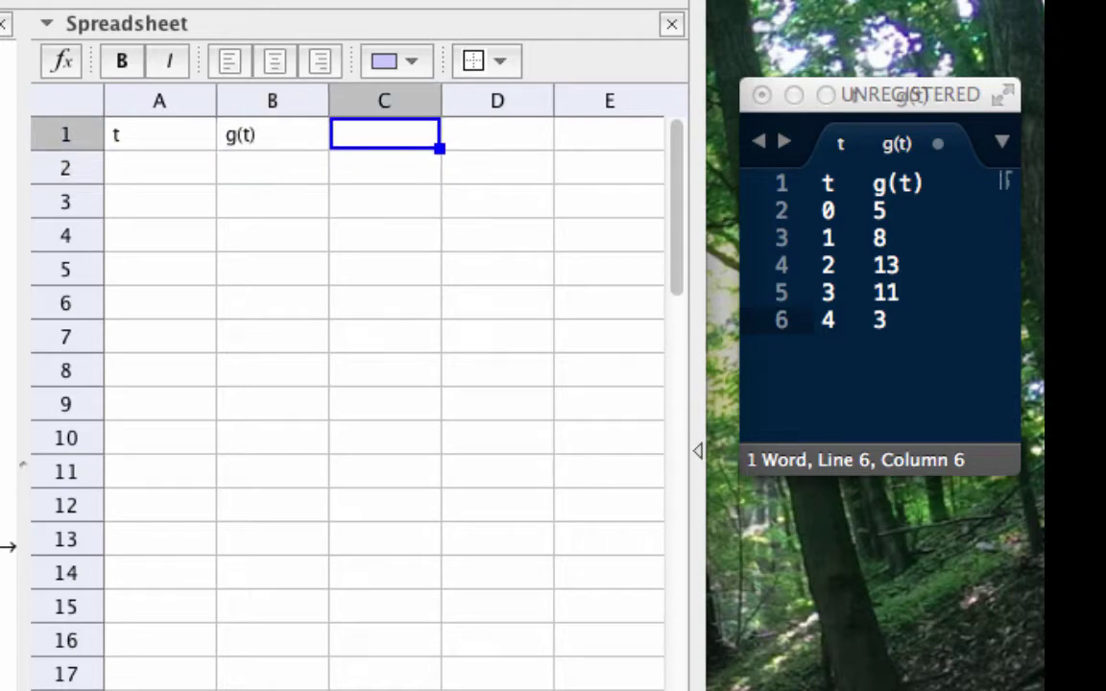
type("\"")
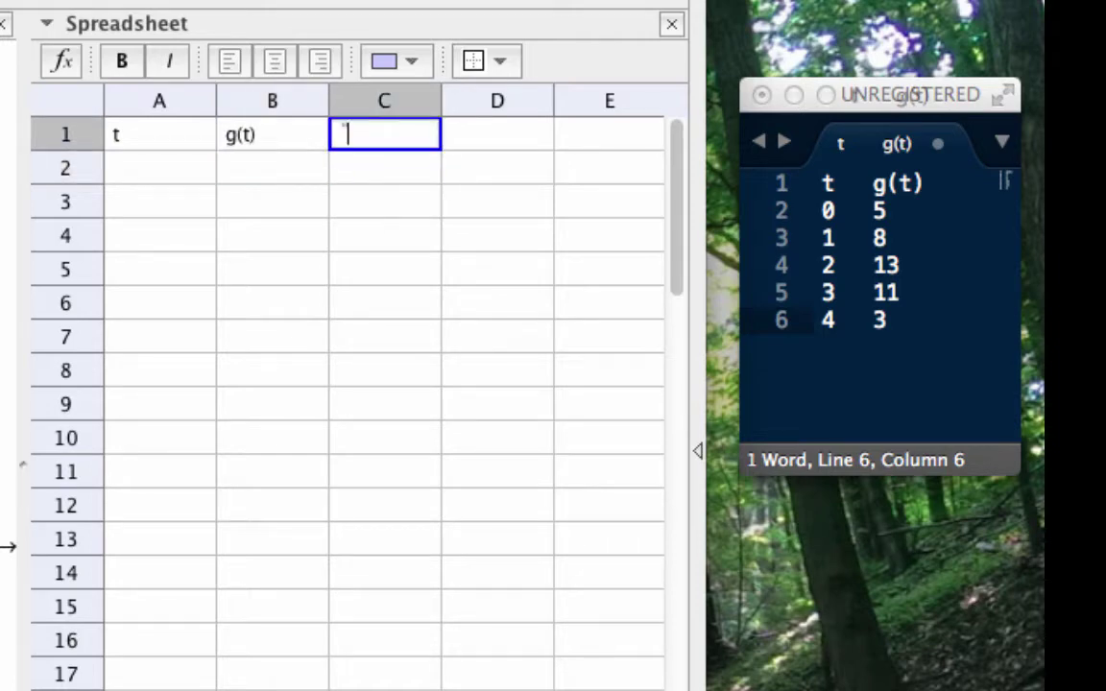
type("g'(t)")
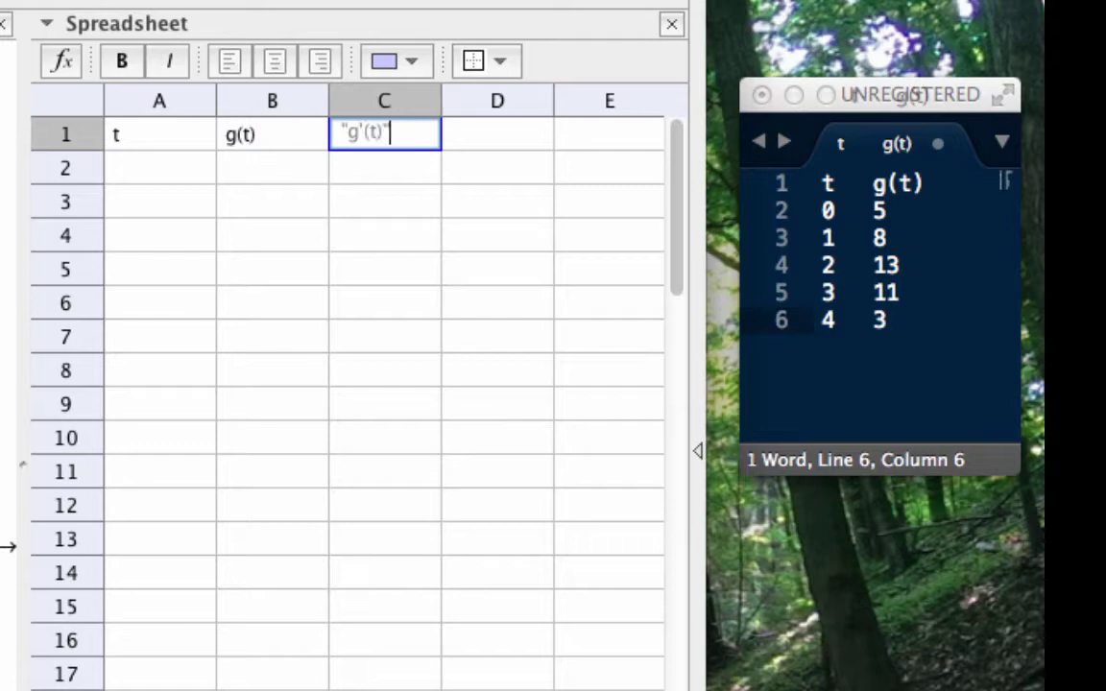
key("Return")
key("Left")
key("Left")
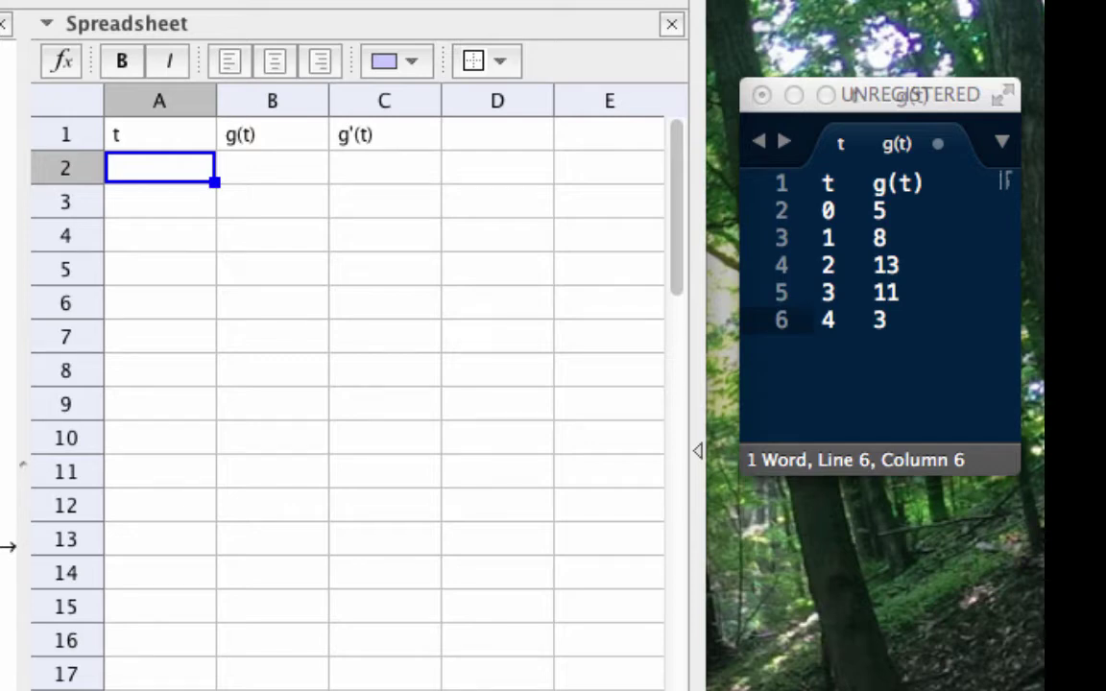
Step: Fill cells A2–A6 with the t values 0, 1, 2, 3 and 4
type("0")
key("Return")
type("1")
key("Return")
type("2")
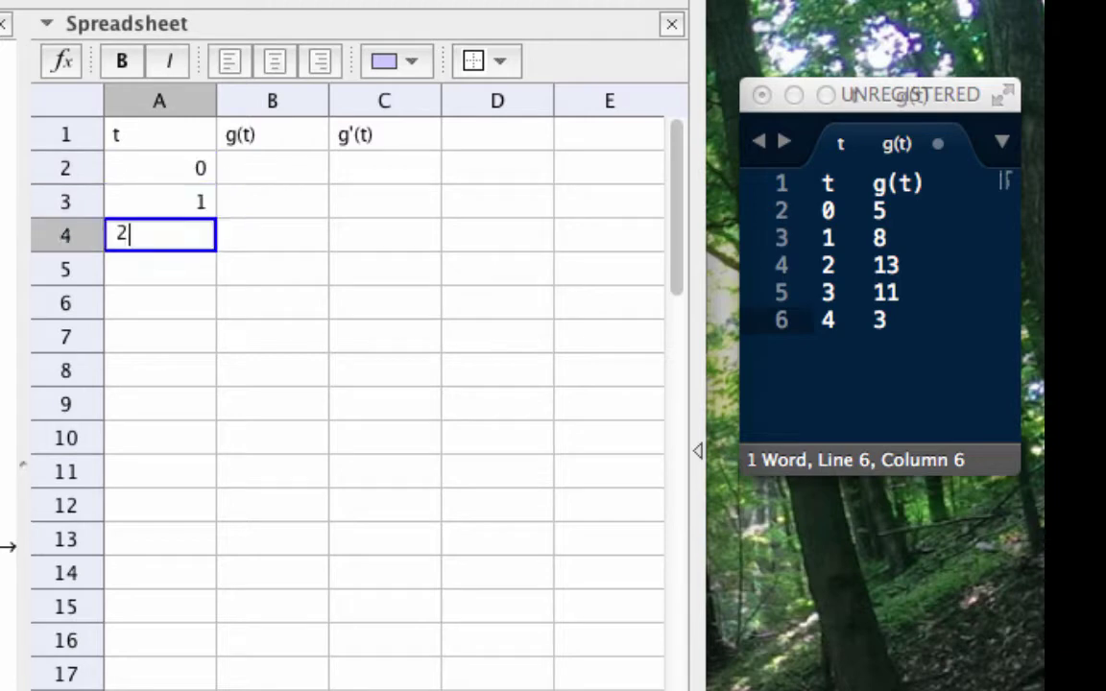
key("Return")
type("3")
key("Return")
type("4")
key("Tab")
key("Up")
key("Up")
key("Up")
key("Up")
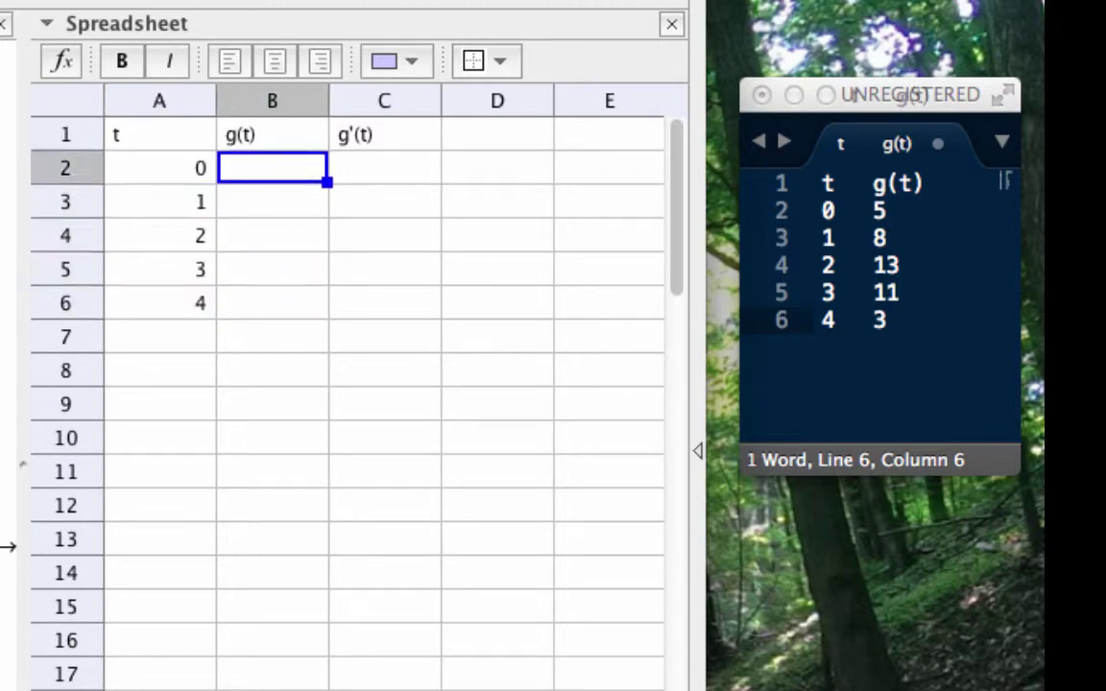
Step: Fill cells B2–B6 with the g(t) values 5, 8, 13, 11 and 3
type("5")
key("Return")
type("8")
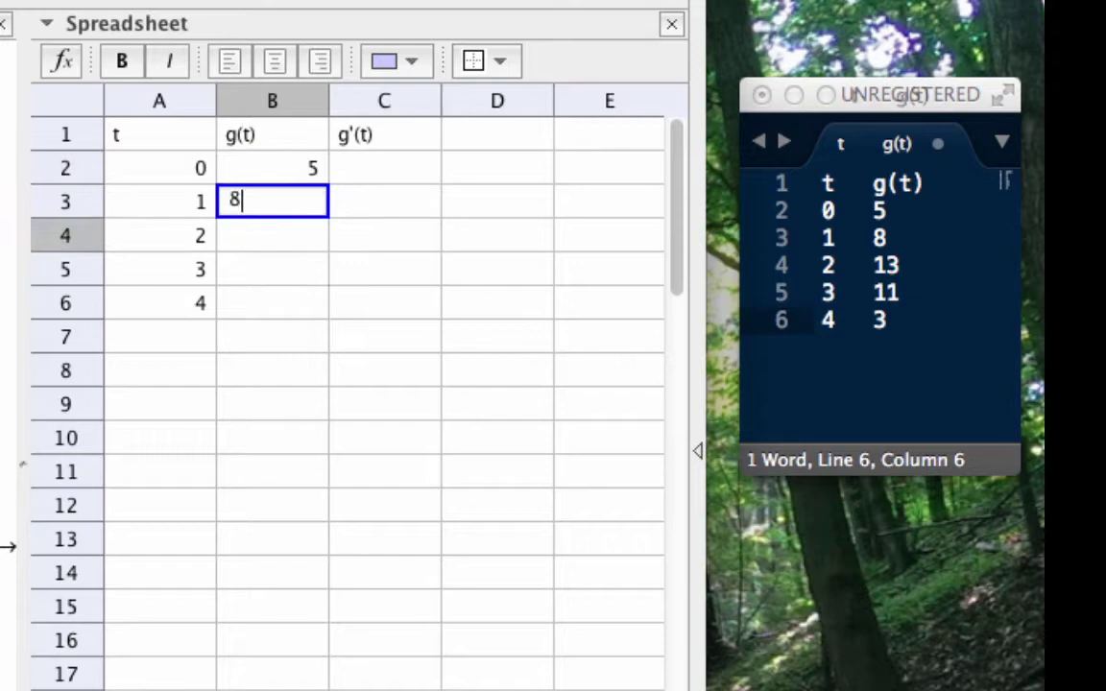
key("Return")
type("13")
key("Return")
type("11")
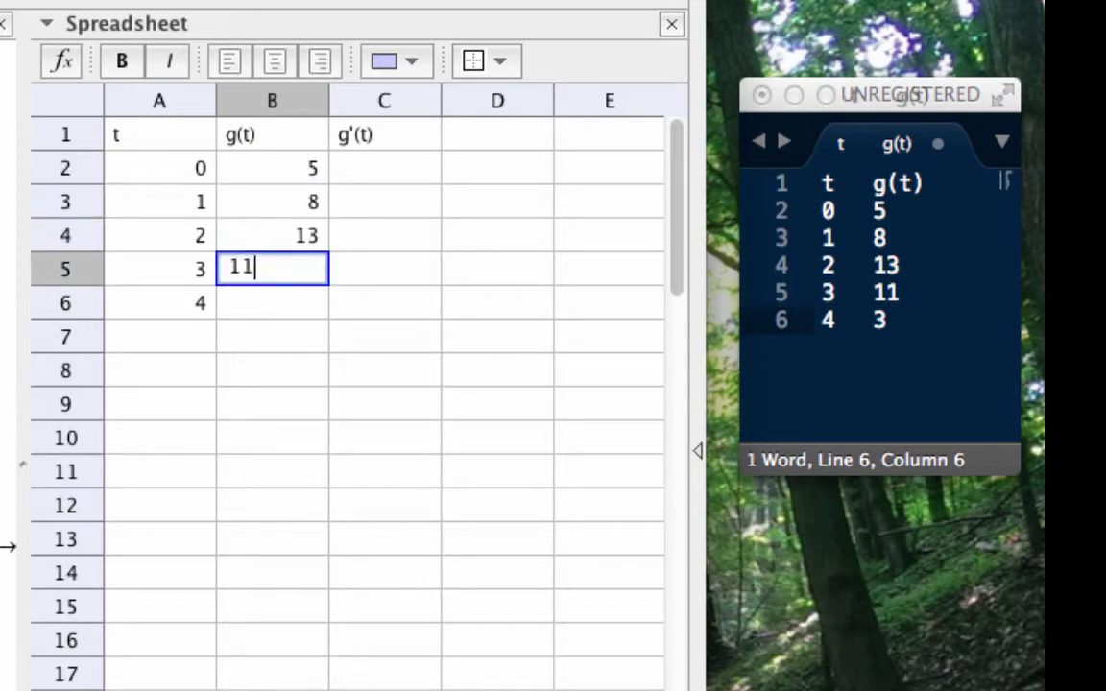
key("Return")
type("3")
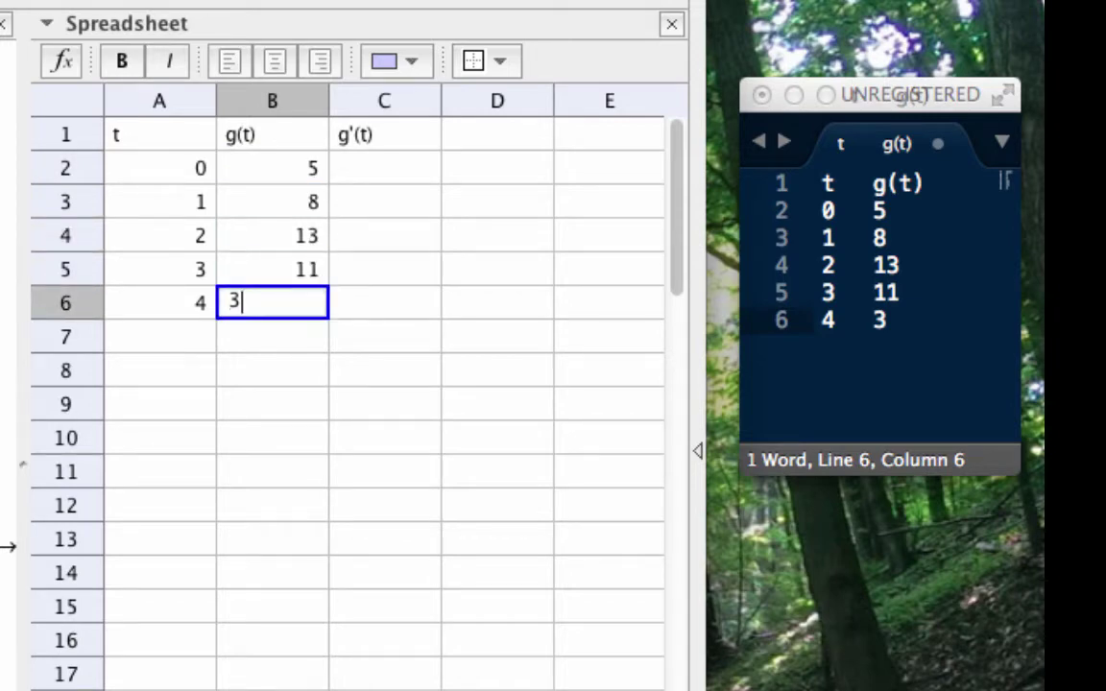
key("Return")
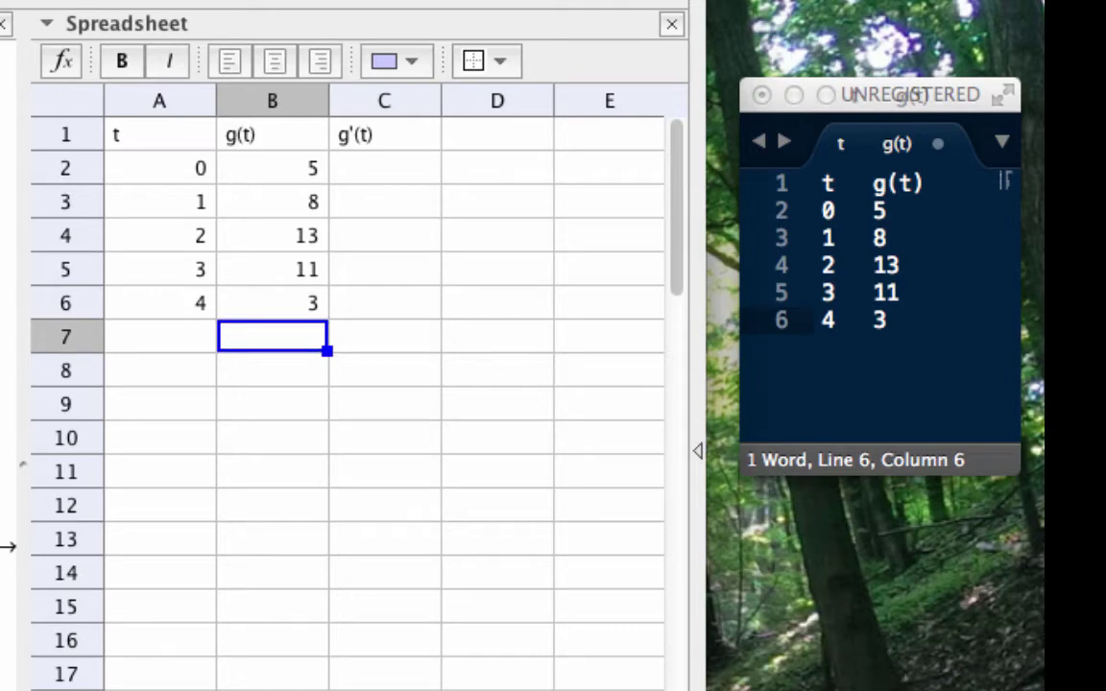
key("Right")
key("Up")
key("Up")
key("Up")
key("Up")
key("Up")
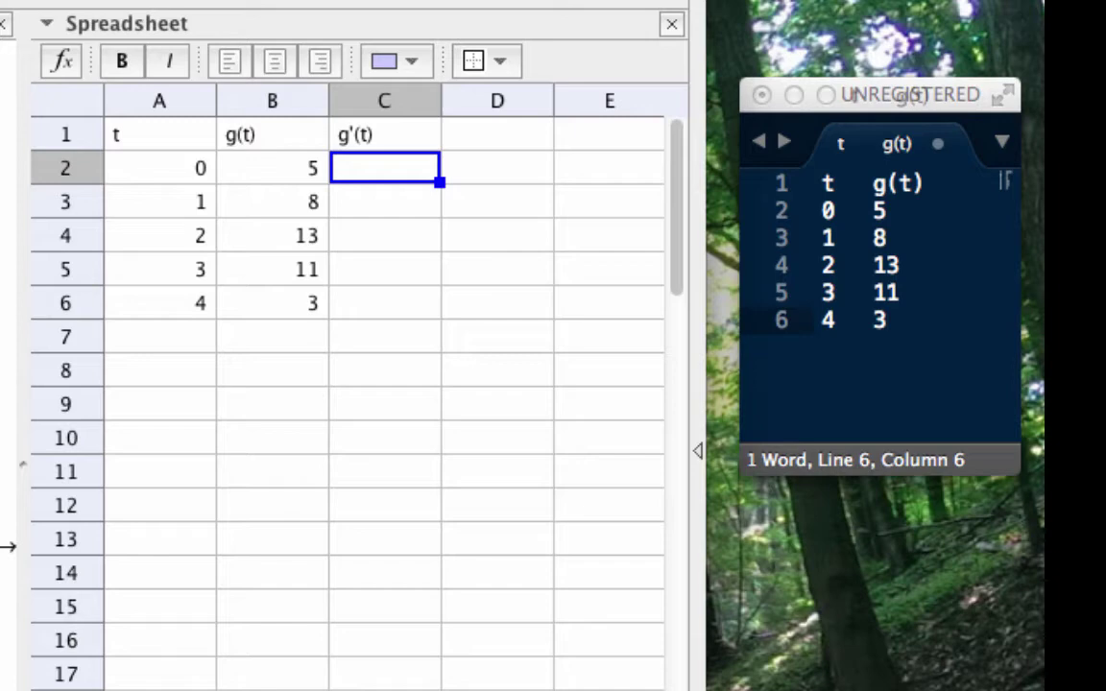
left_click(384, 201)
left_click(272, 202)
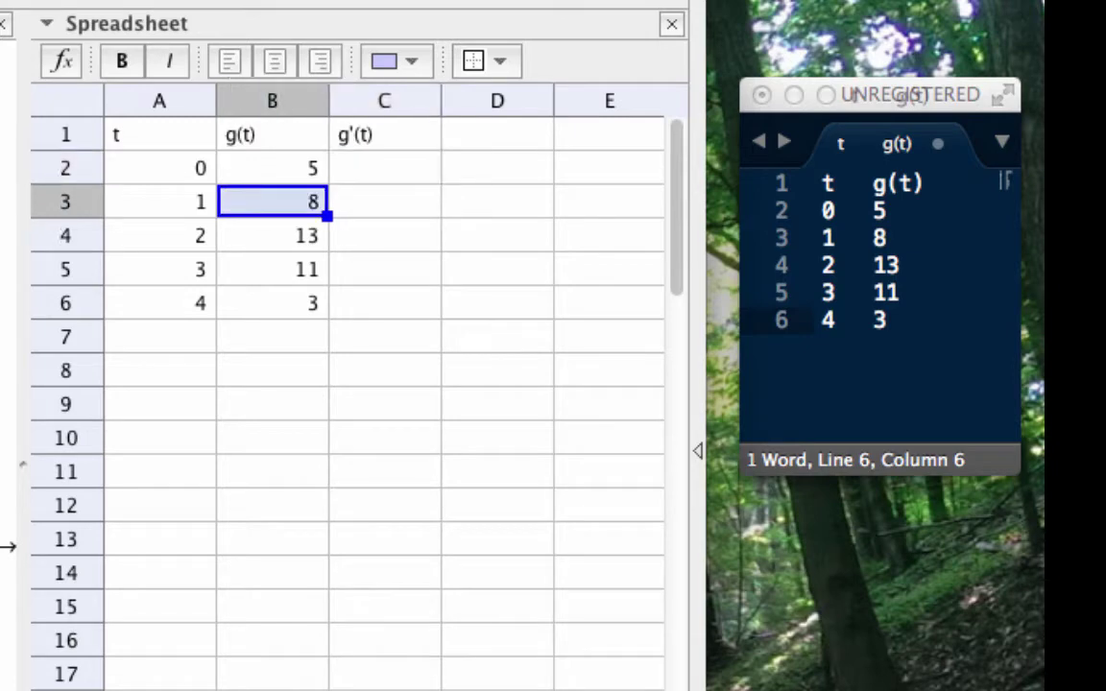
left_click(272, 168)
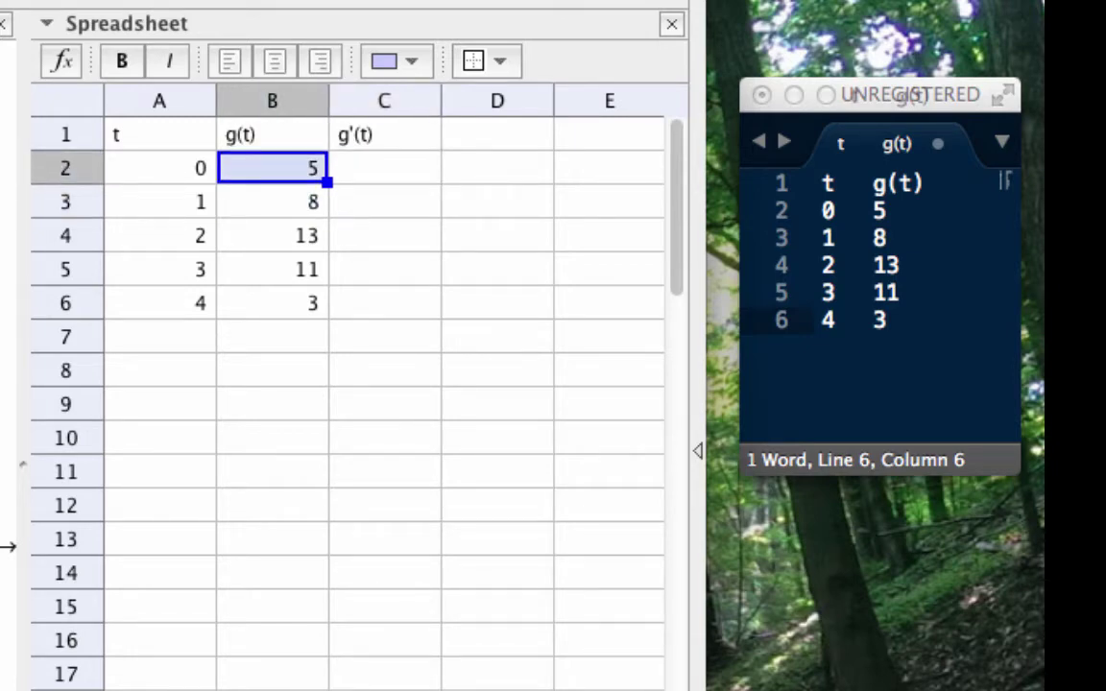
left_click(159, 202)
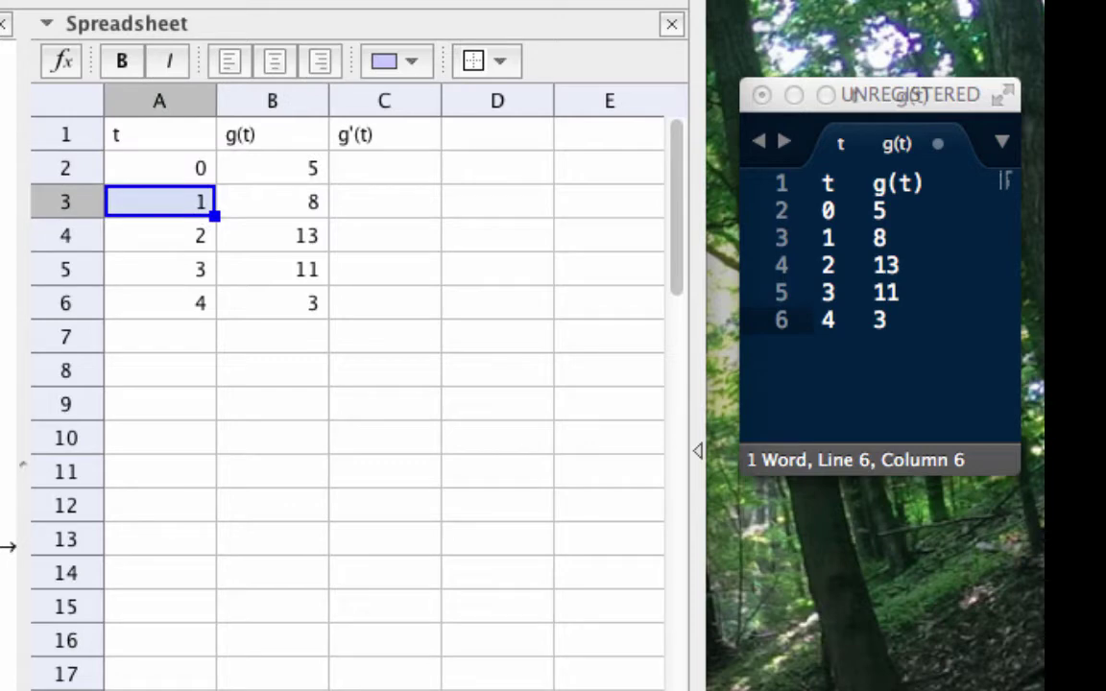
left_click(160, 168)
left_click(384, 202)
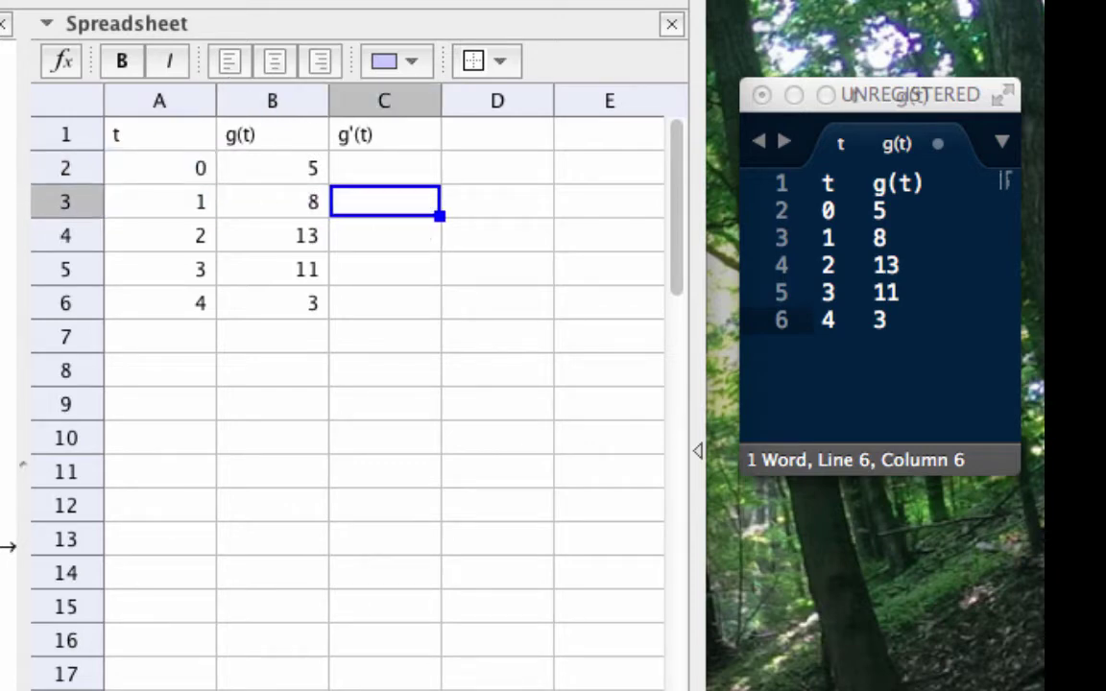
left_click(384, 168)
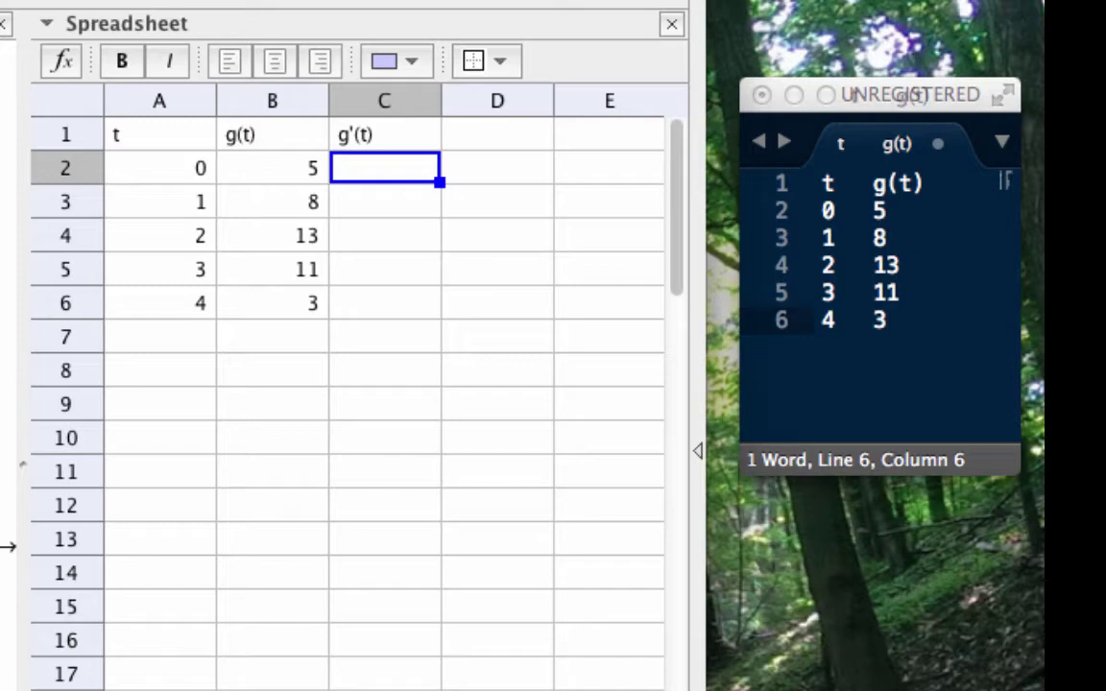
Step: Enter =(8-5)/(1-0) in C2 so it shows 3
type("=")
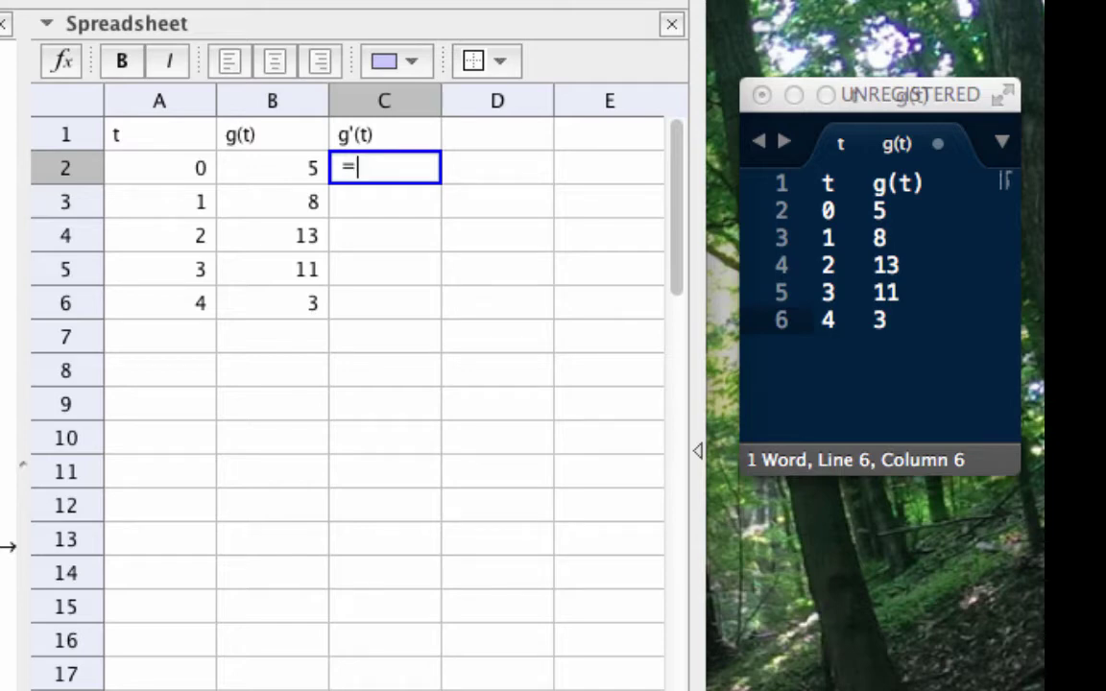
type("(")
type("8-5")
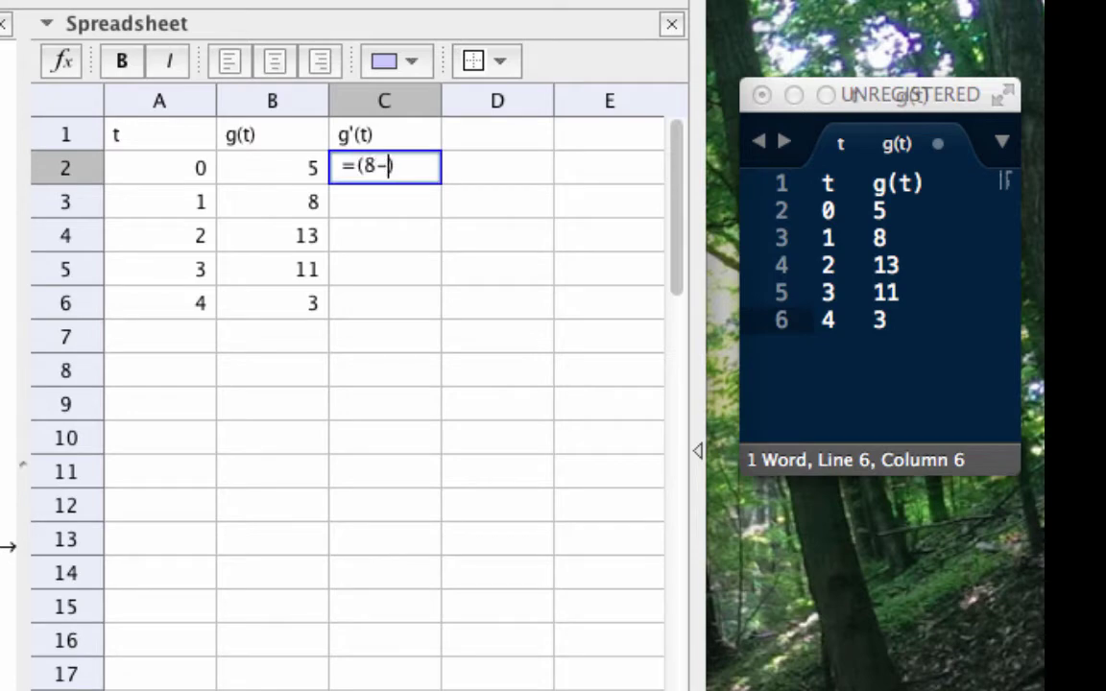
type(")/(1-")
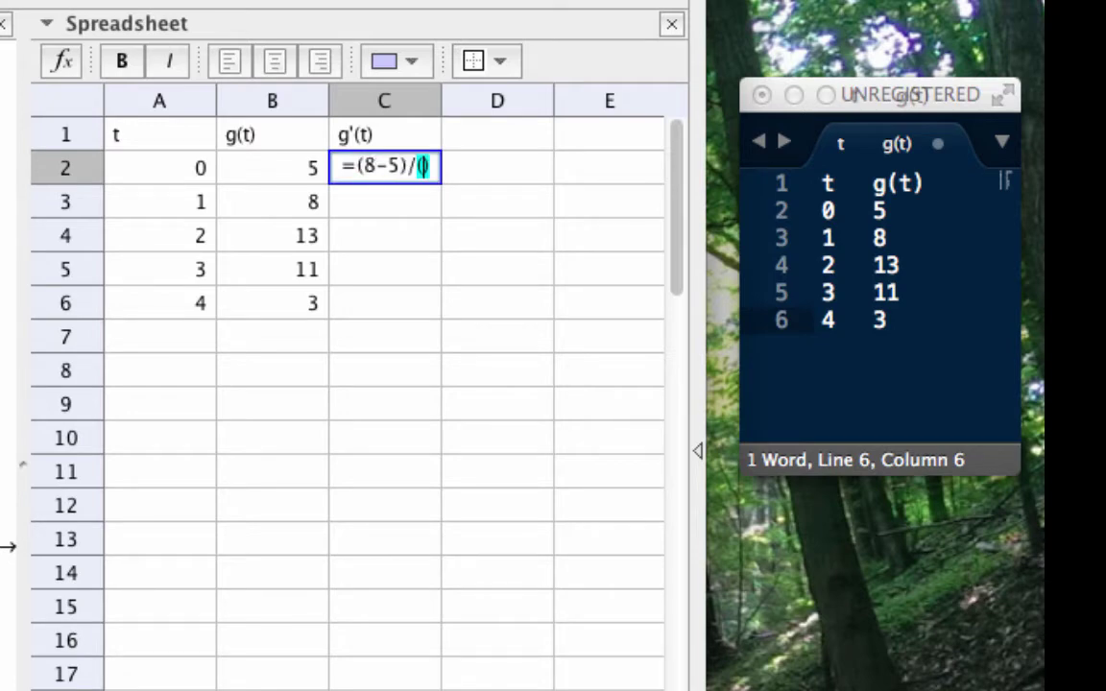
type("0")
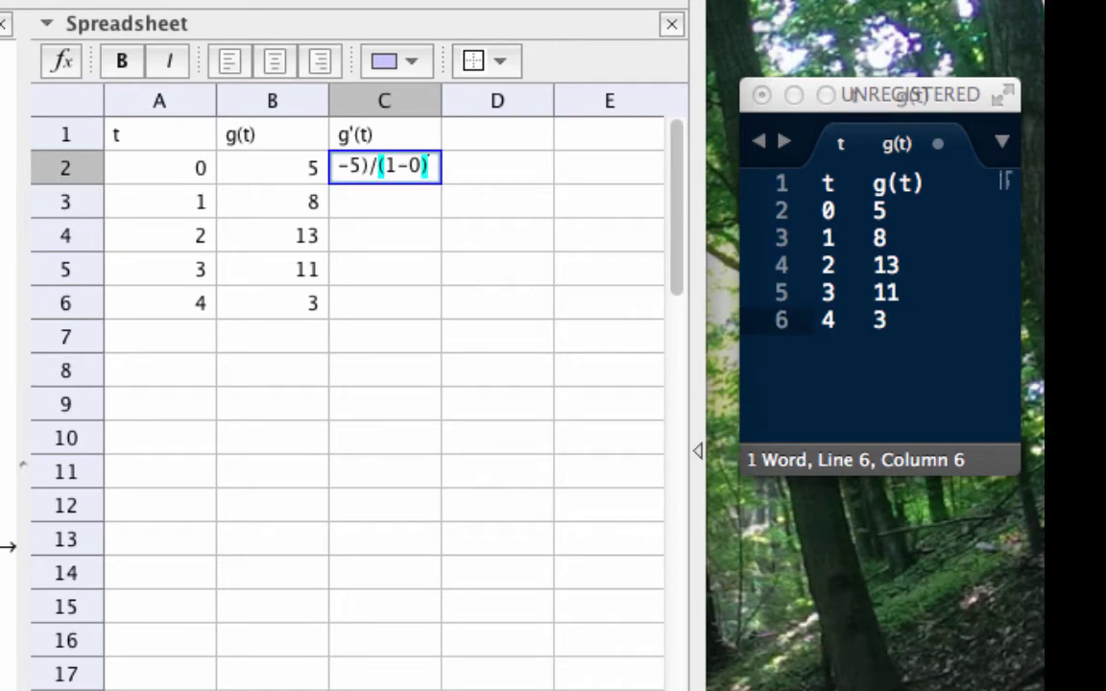
key("Return")
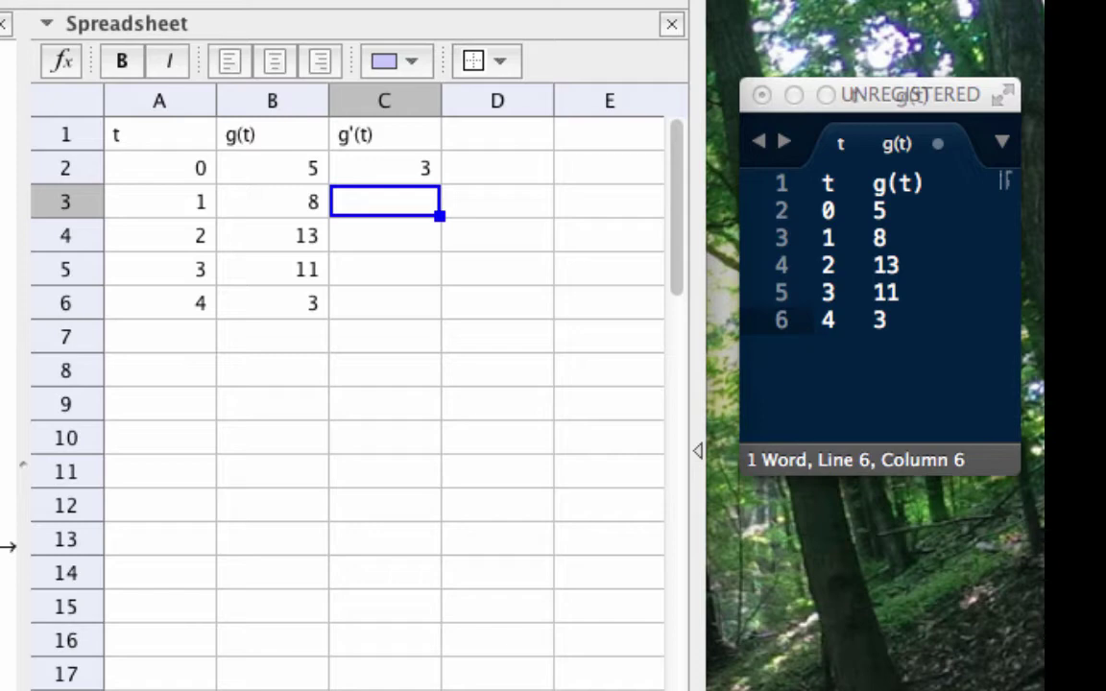
key("Down")
key("Down")
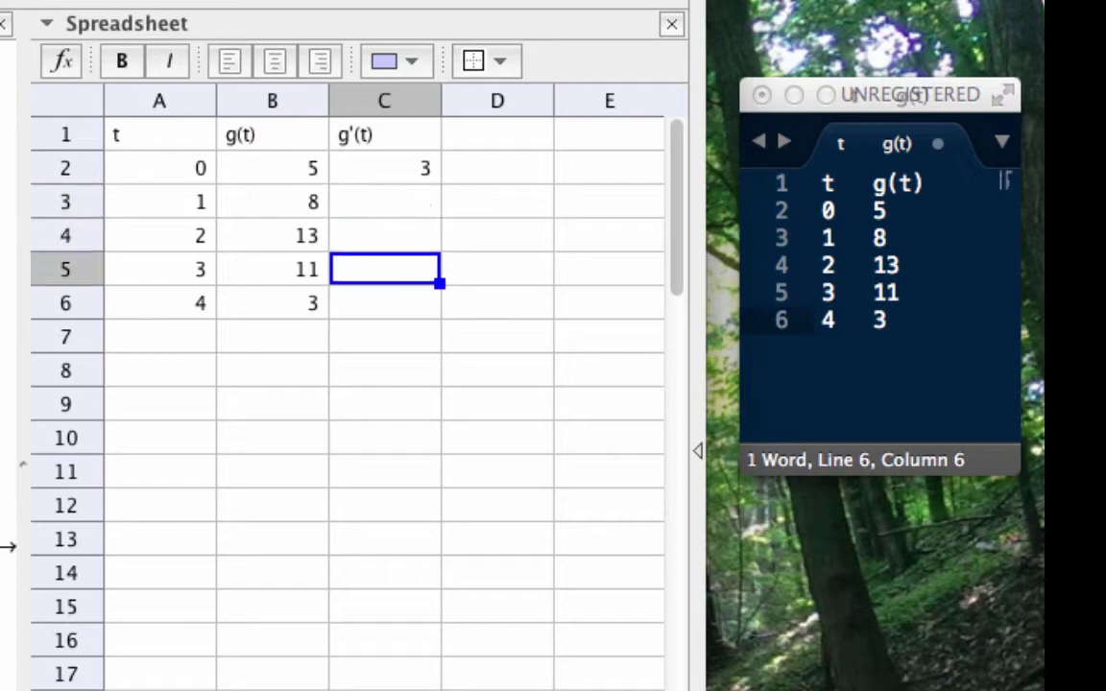
key("Up")
key("Up")
key("Down")
key("Down")
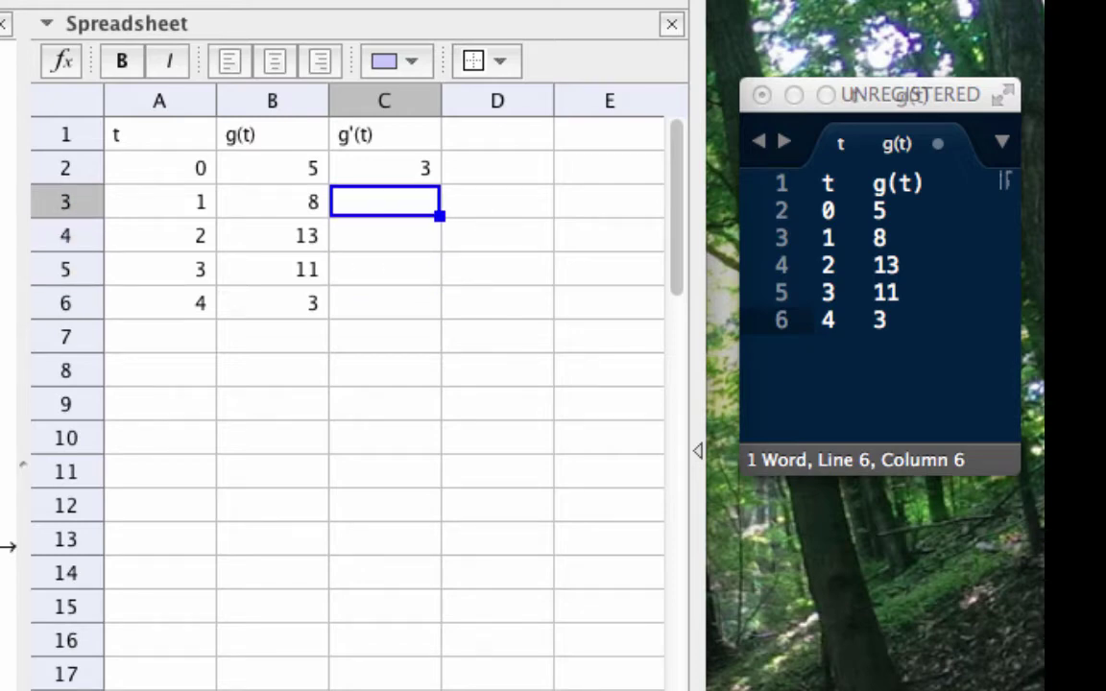
left_click(385, 168)
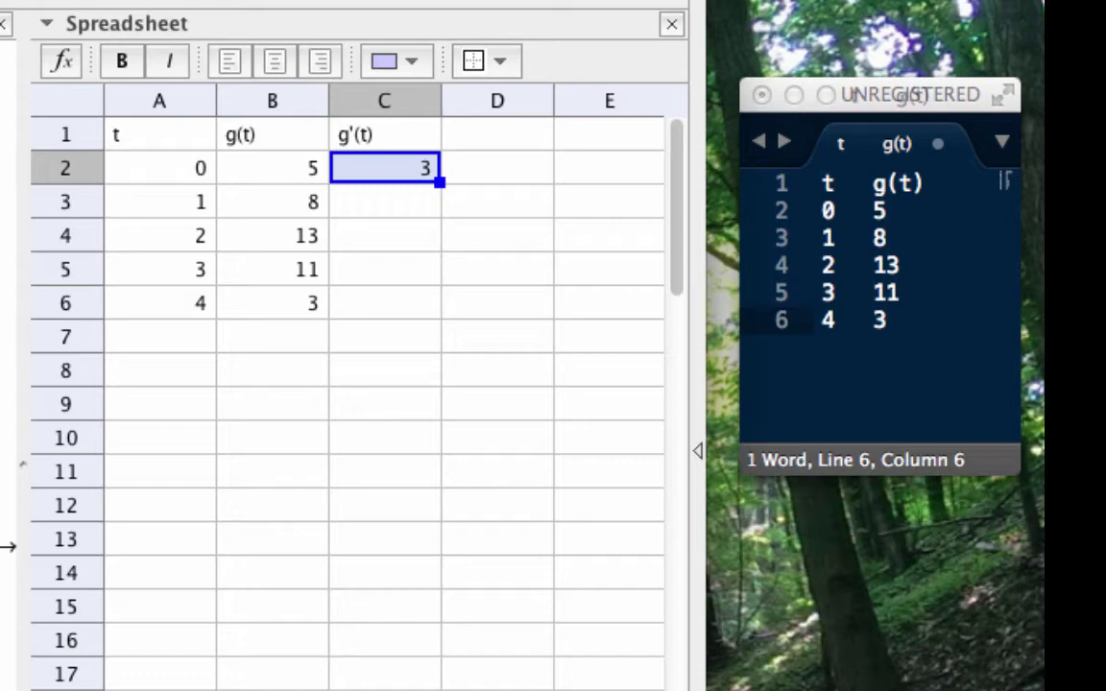
Step: Replace C2's hard-coded value with the cell-reference formula =(B3-B2)/(A3-A2)
key("Delete")
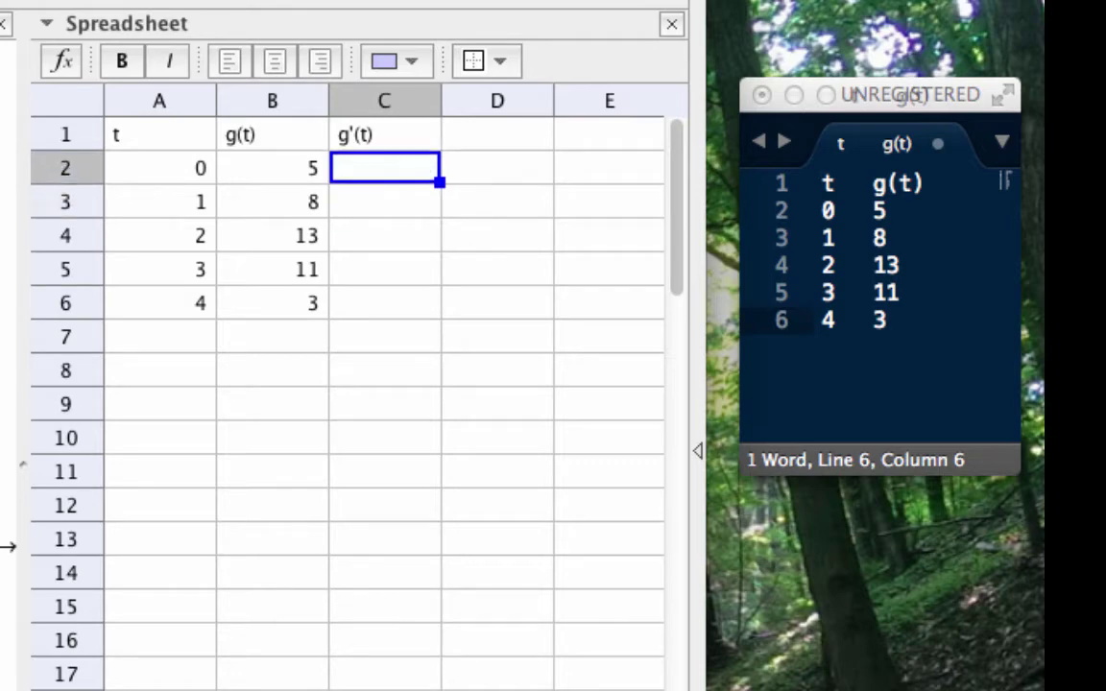
type("=")
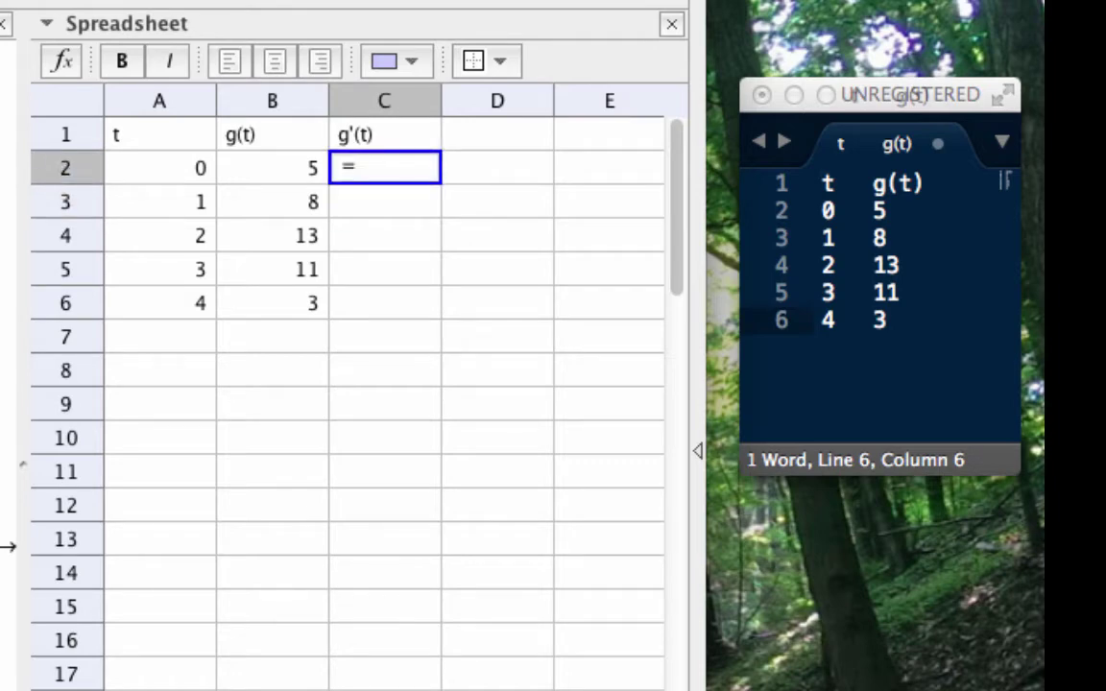
type("(")
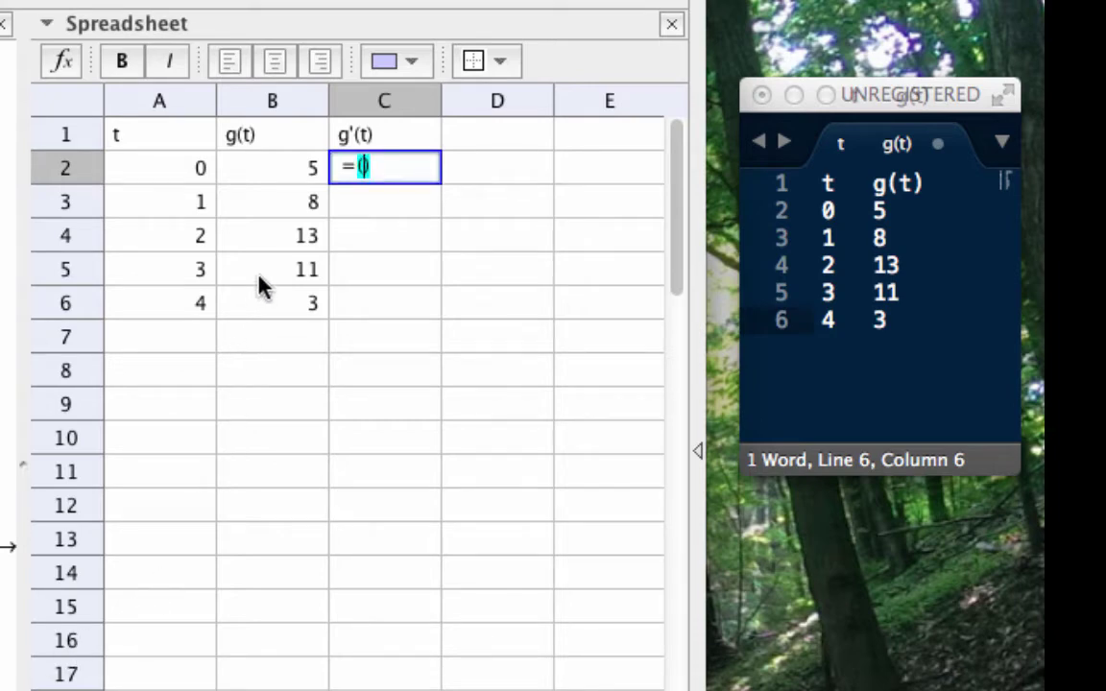
left_click(248, 203)
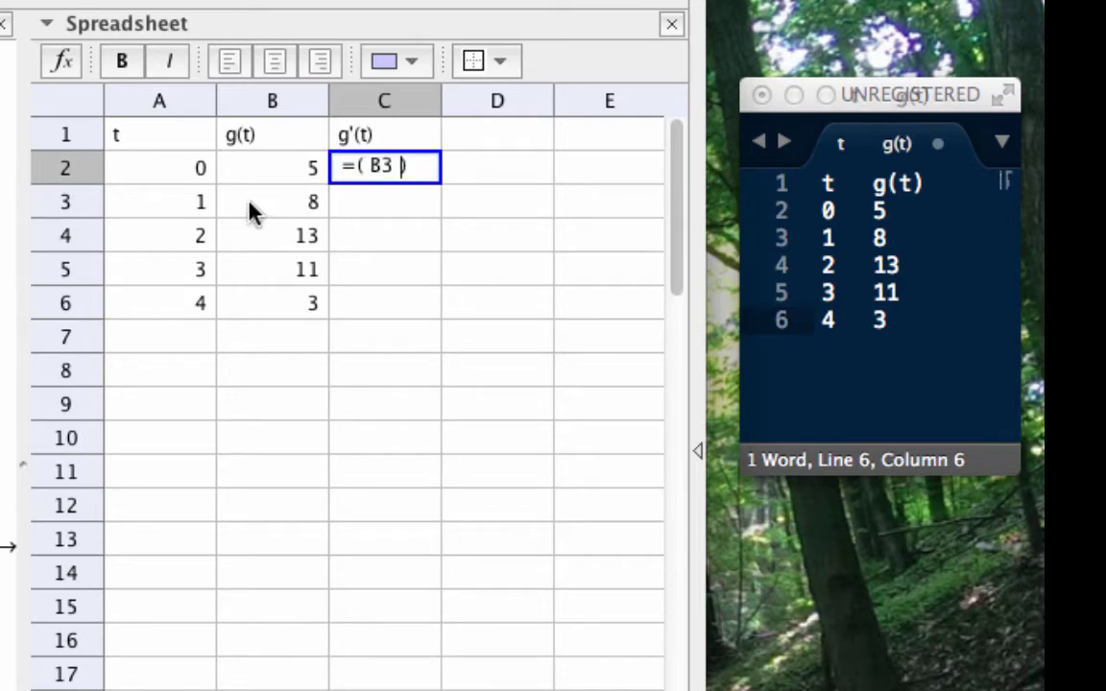
type("-")
left_click(256, 170)
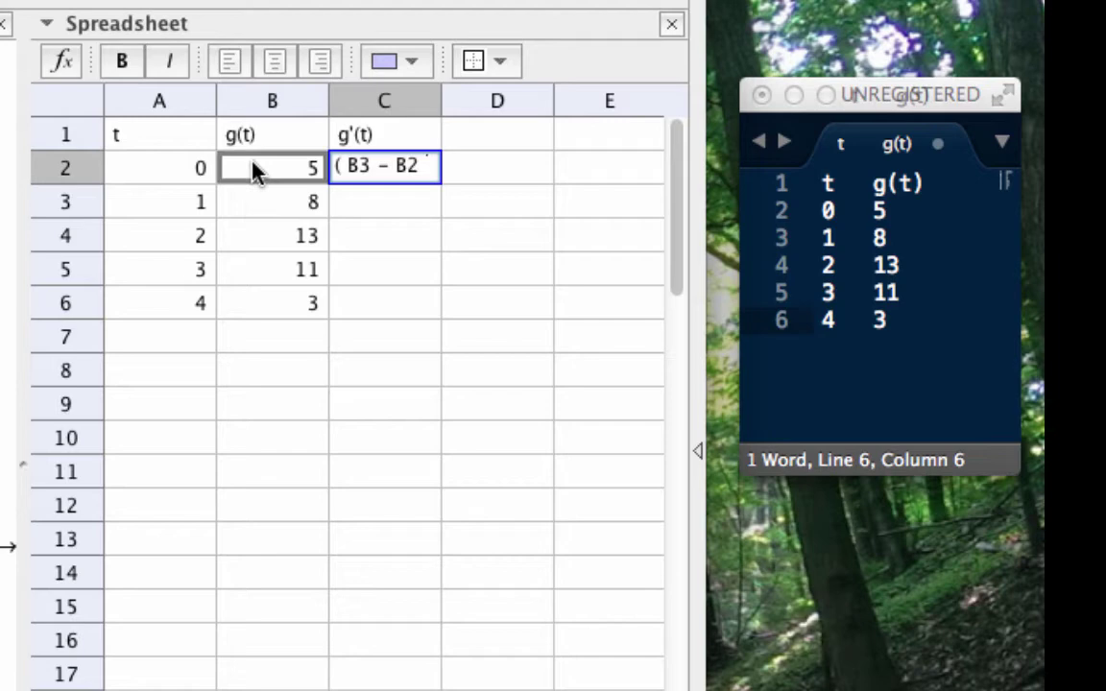
type(")/(")
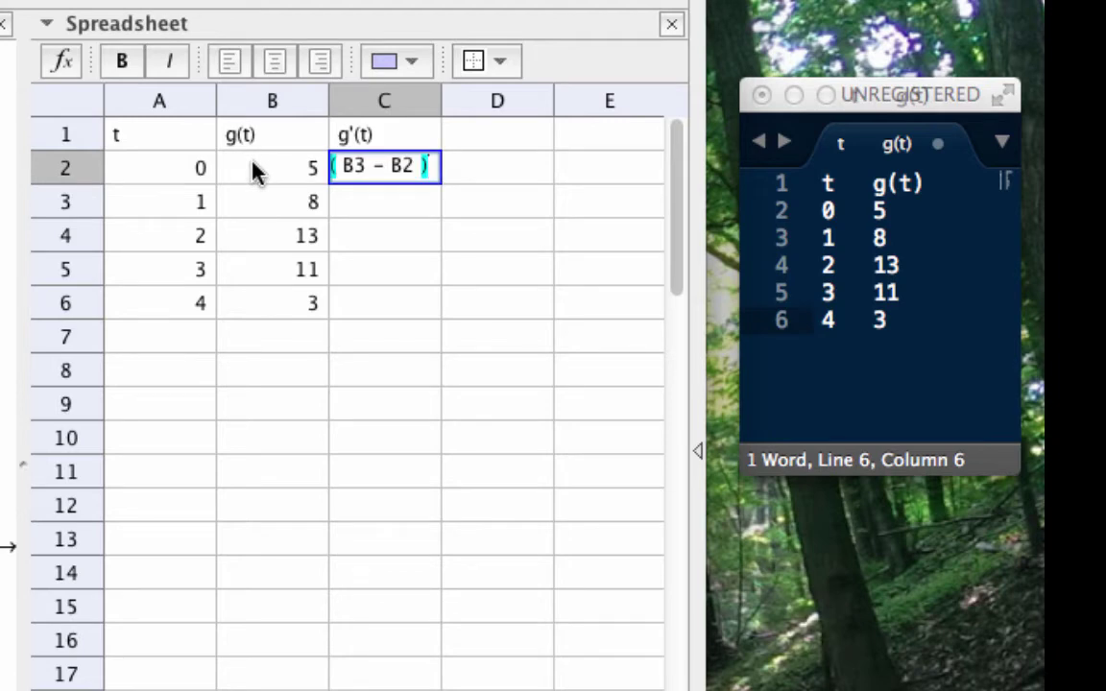
left_click(183, 211)
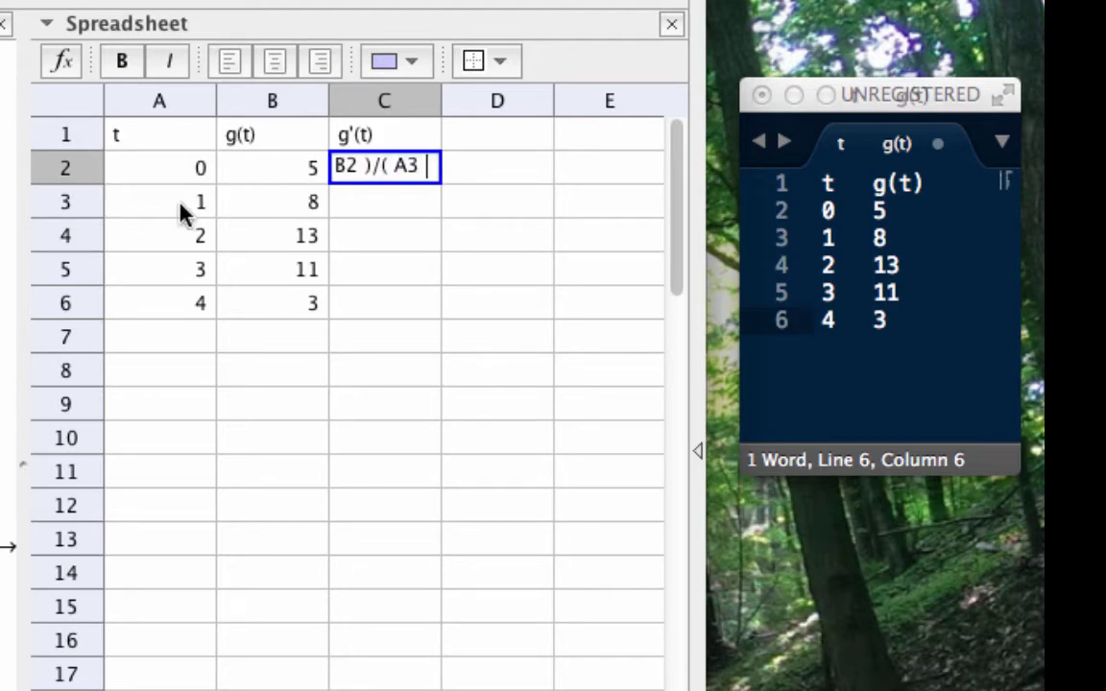
type("-")
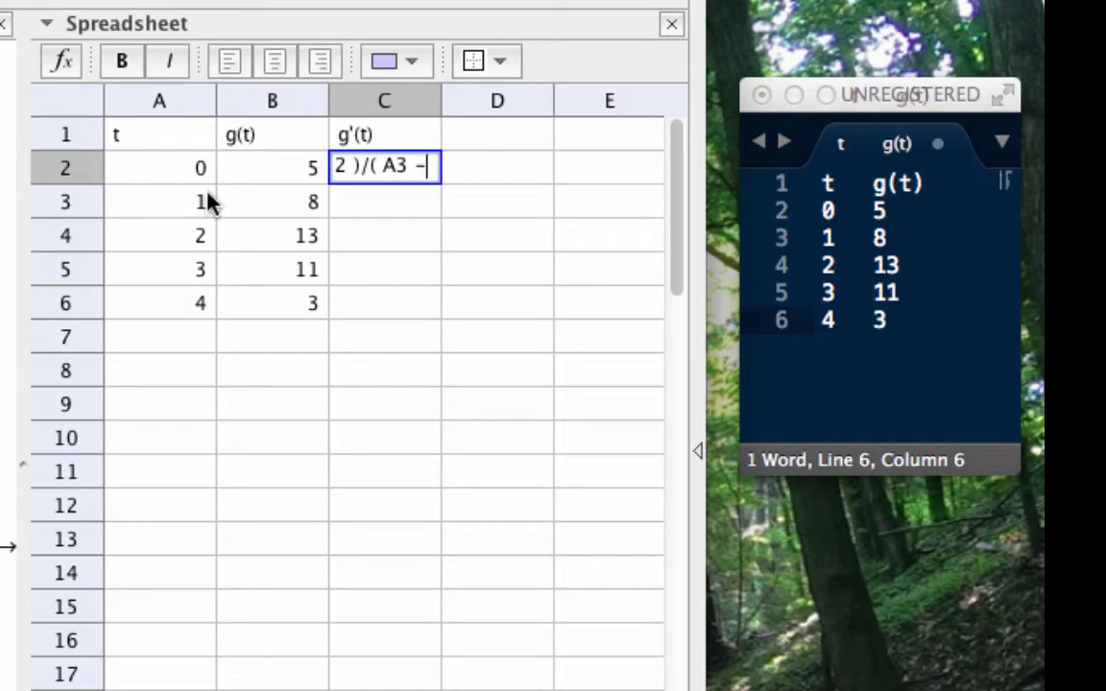
left_click(173, 172)
type(")")
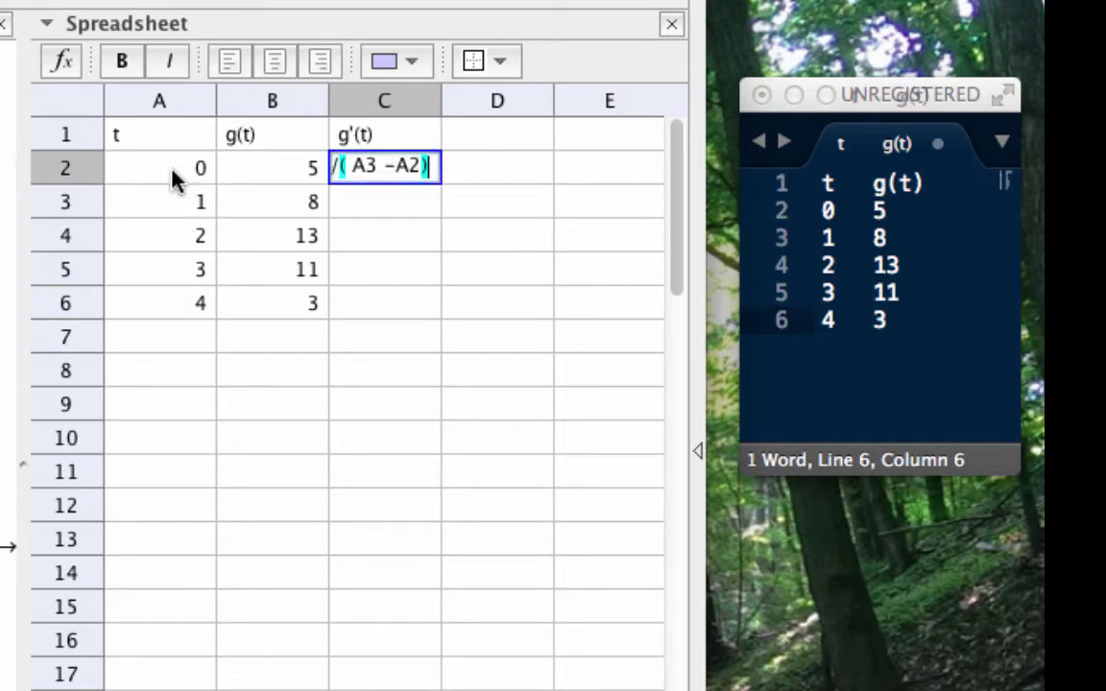
key("Return")
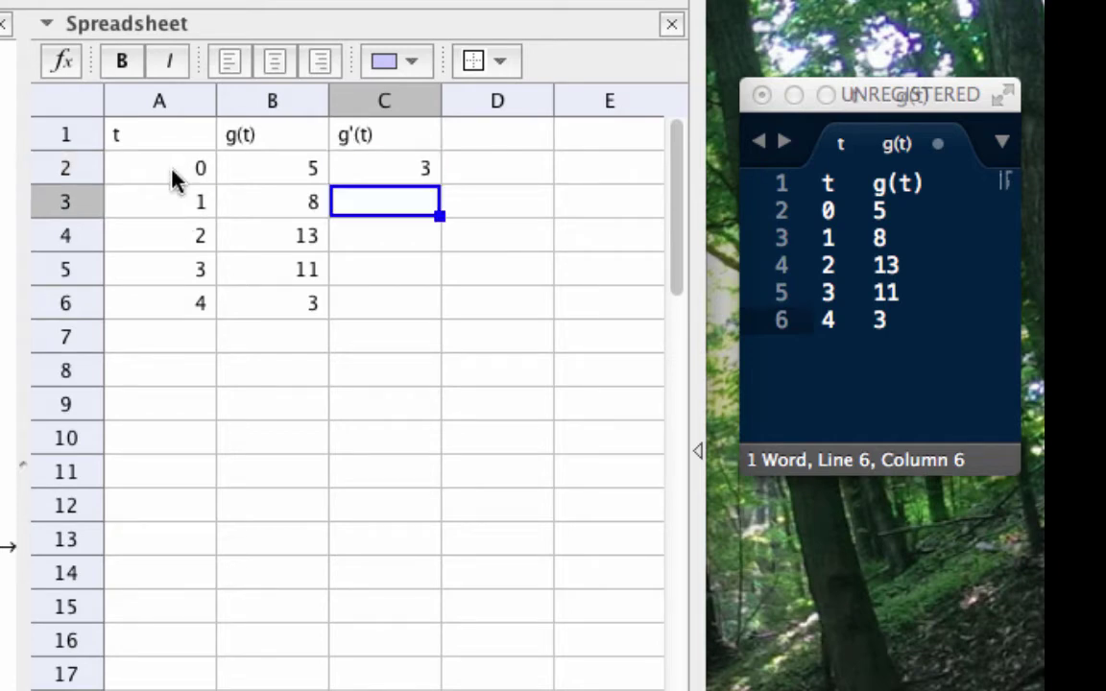
Step: Fill C2's formula down to C5, giving 3, 5, −2 and −8
left_click(366, 176)
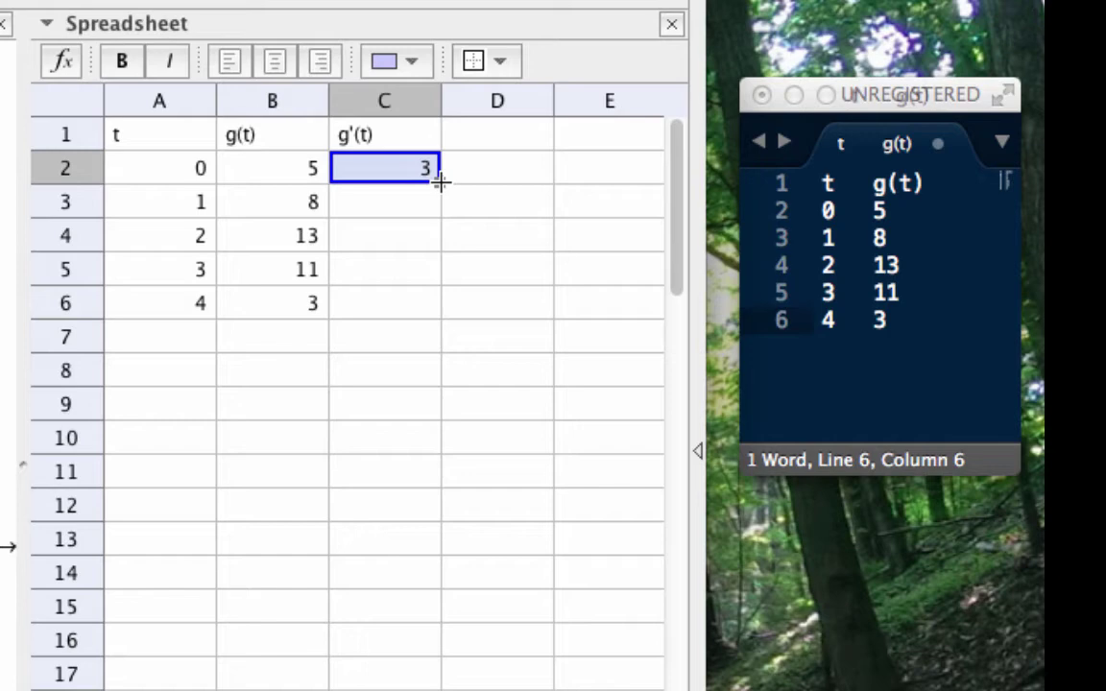
left_click_drag(439, 181, 435, 267)
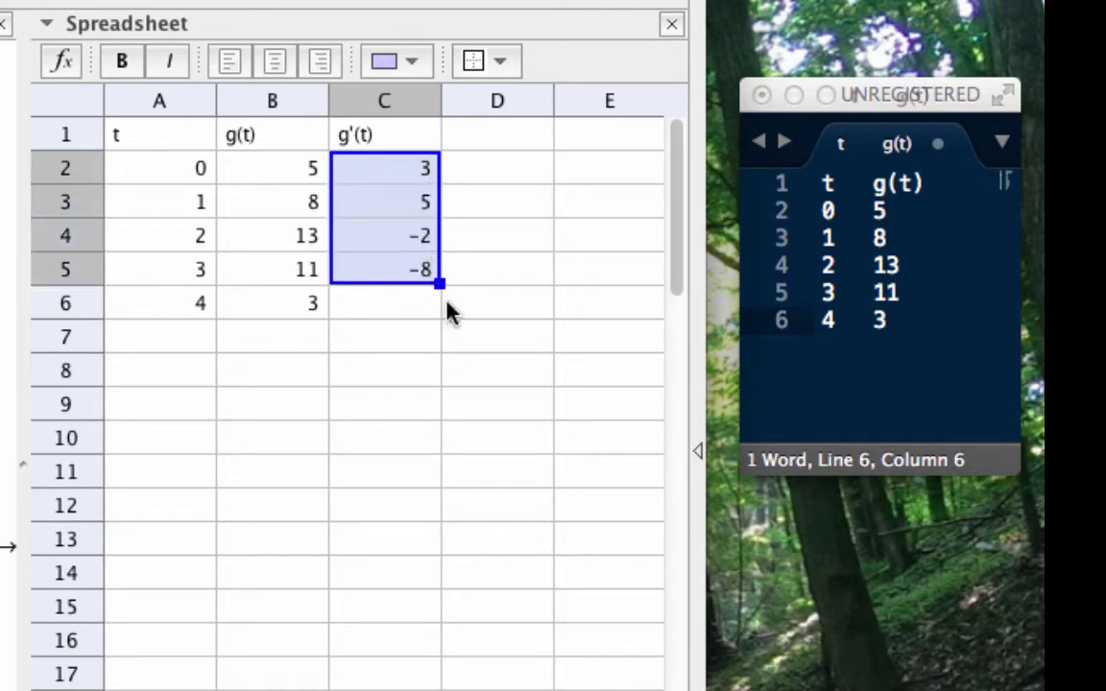
left_click(414, 408)
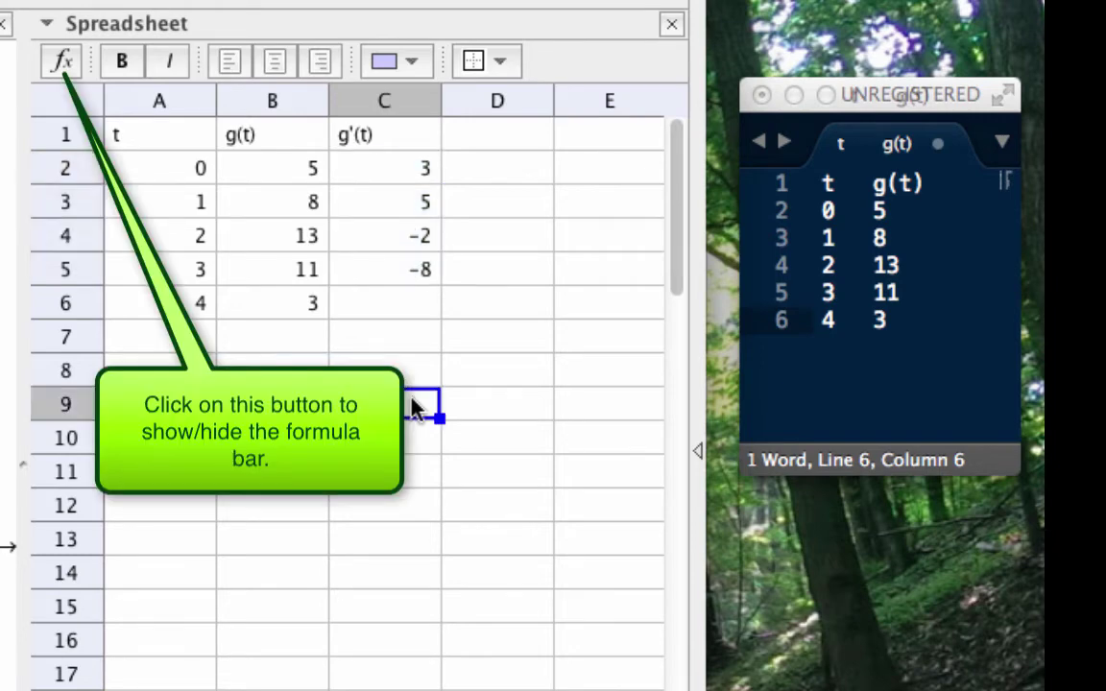
Step: Show the formula bar and inspect the shifted formulas in C2 through C4
left_click(63, 60)
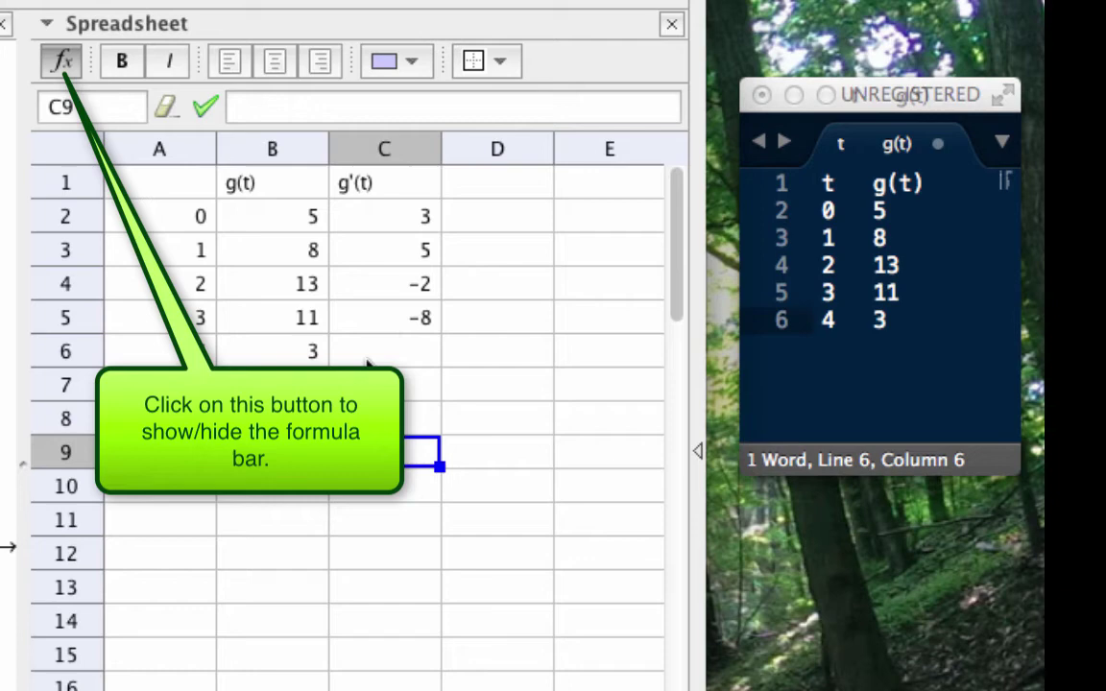
left_click(363, 221)
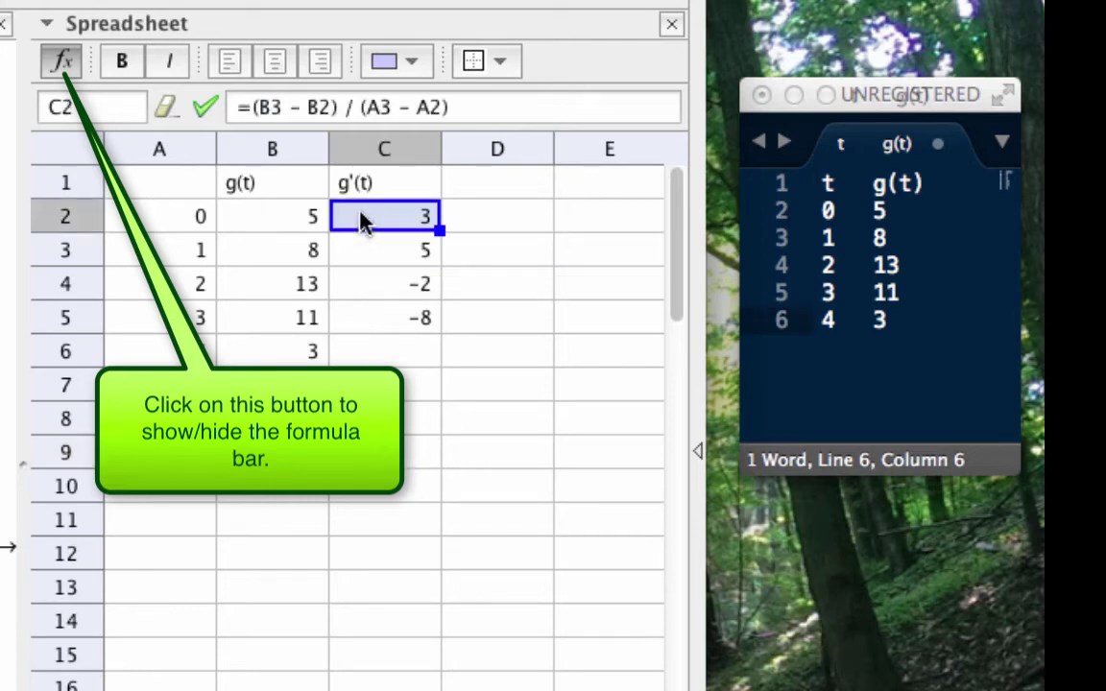
key("Down")
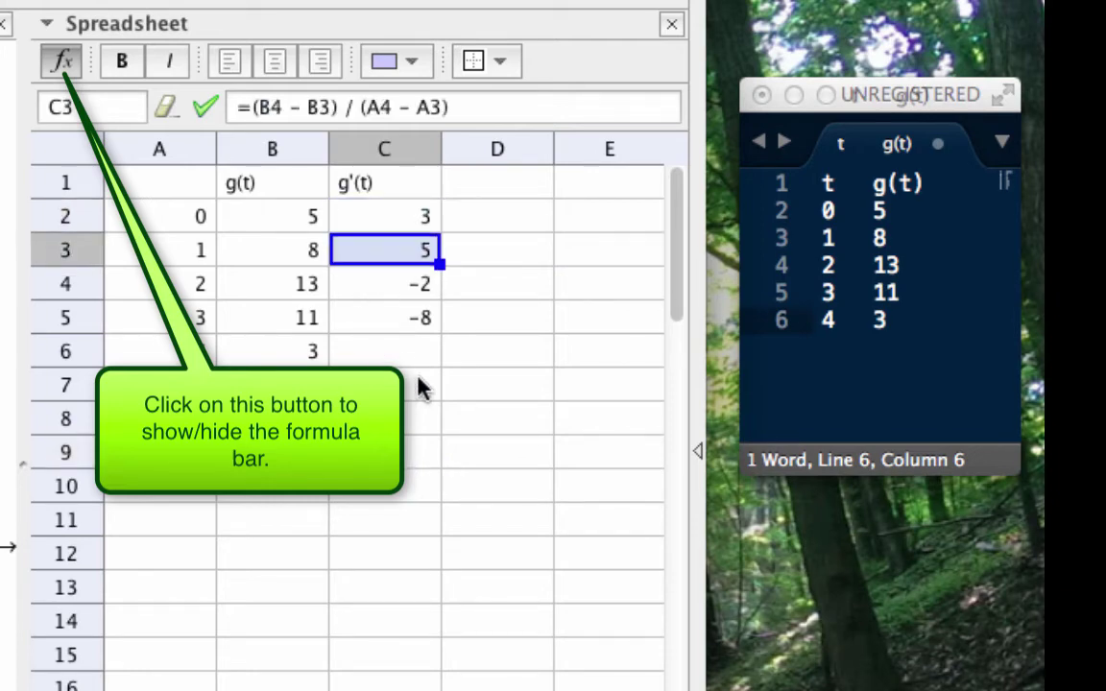
key("Down")
key("Down")
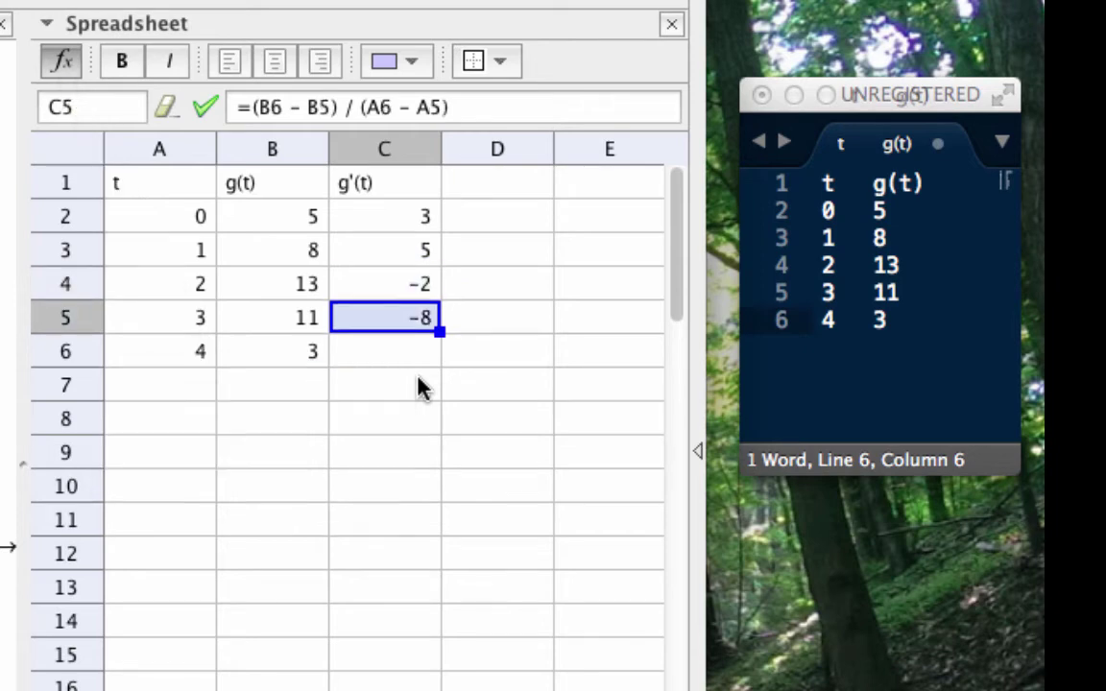
key("Up")
key("Up")
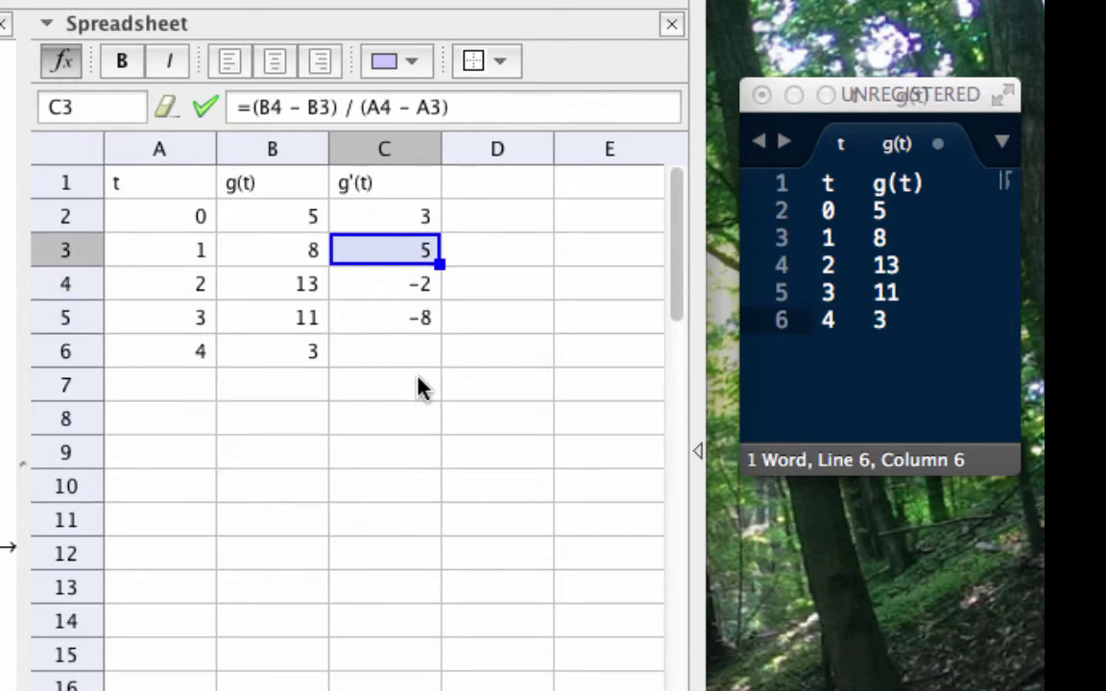
key("Down")
key("Down")
key("Down")
left_click(426, 431)
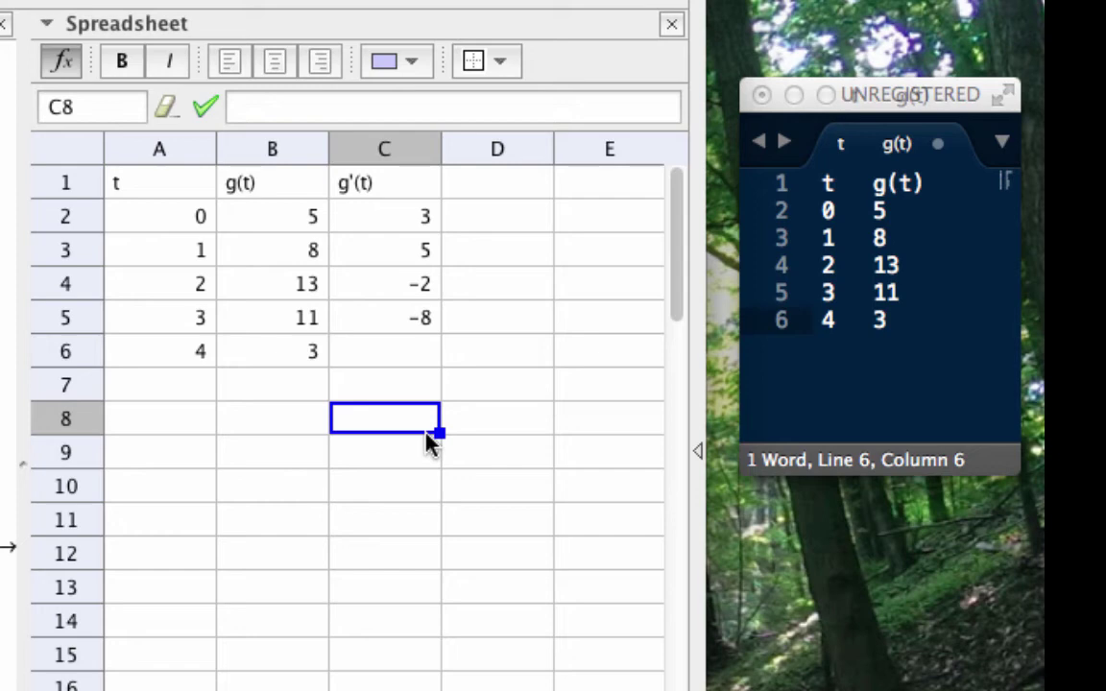
key("Up")
key("Up")
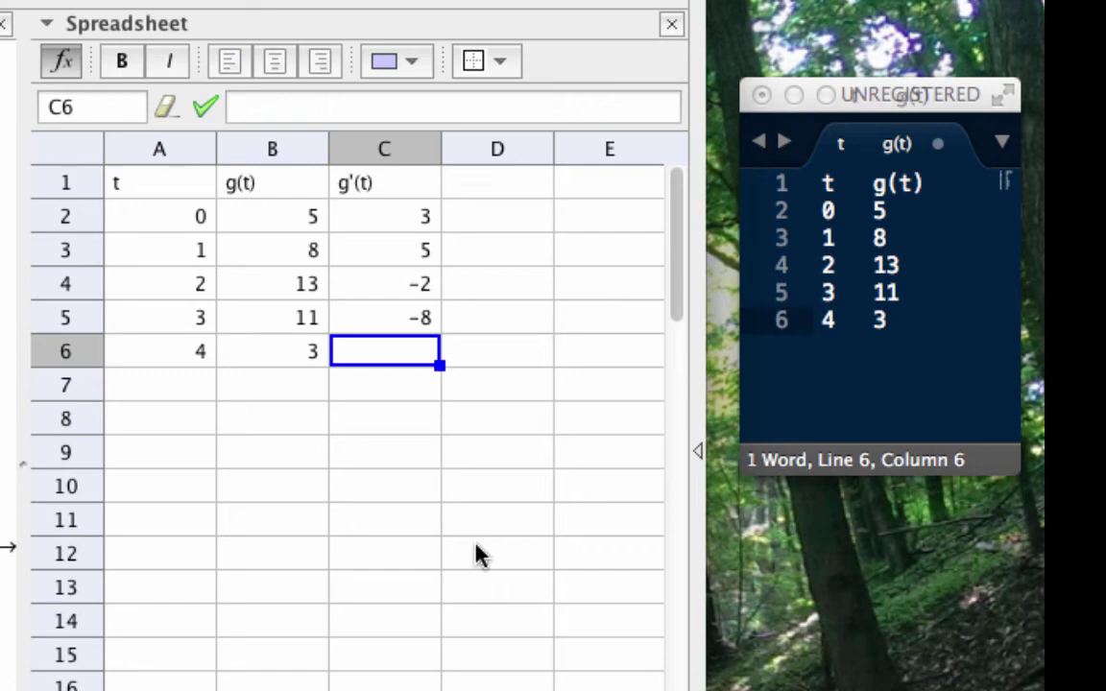
key("Right")
key("Up")
key("Up")
key("Up")
key("Up")
key("Down")
key("Down")
key("Down")
key("Down")
key("Down")
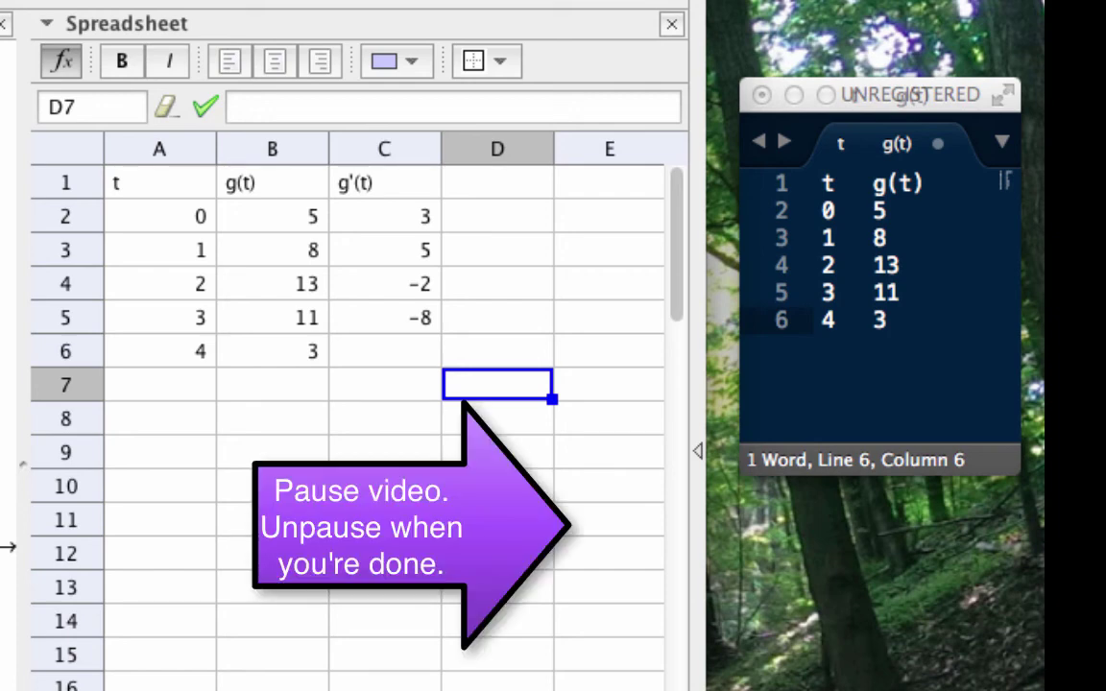
Step: Enter the backward difference =(B3-B2)/(A3-A2) in D3 and fill it down to D6
key("Up")
key("Up")
key("Up")
key("Up")
type("=()")
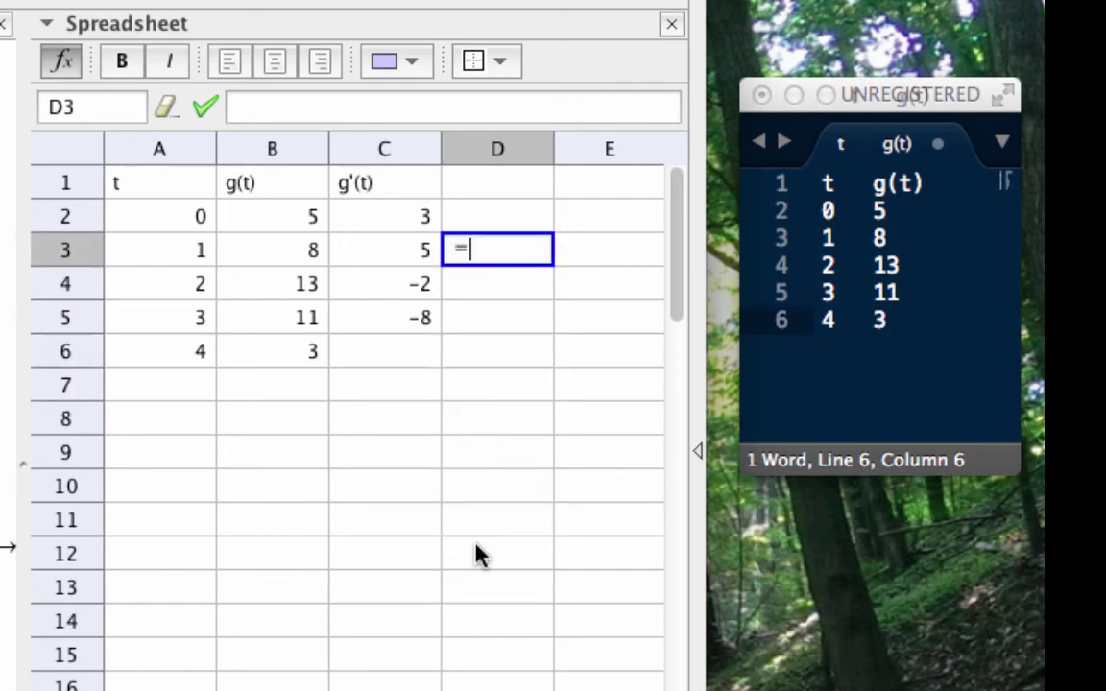
left_click(279, 257)
type("-")
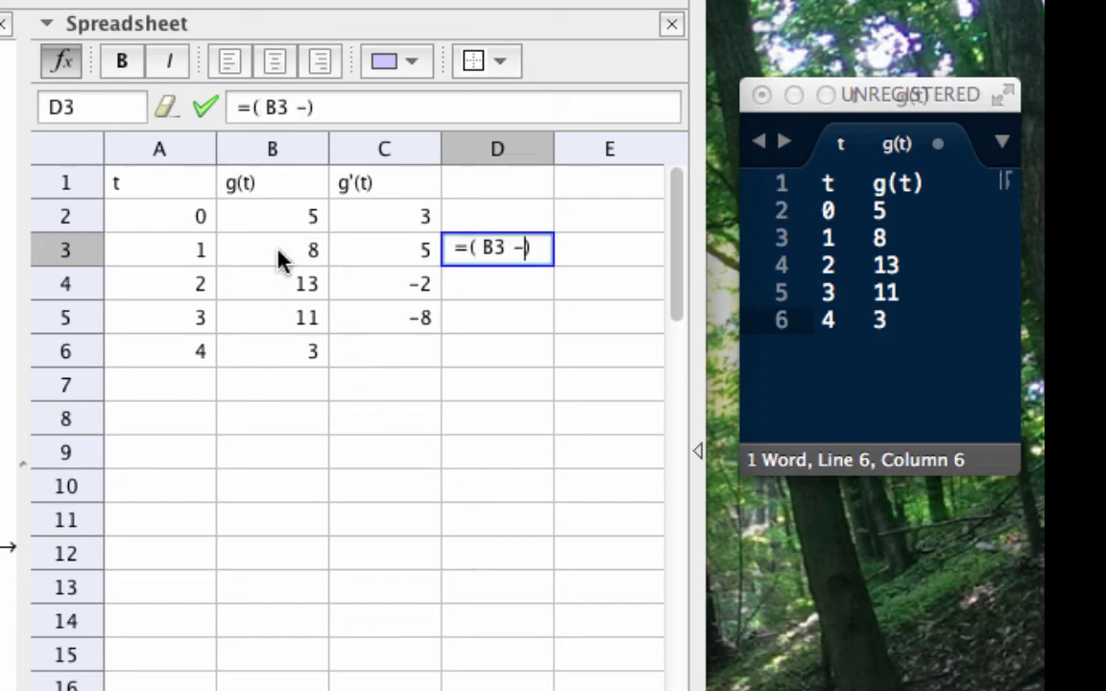
left_click(274, 223)
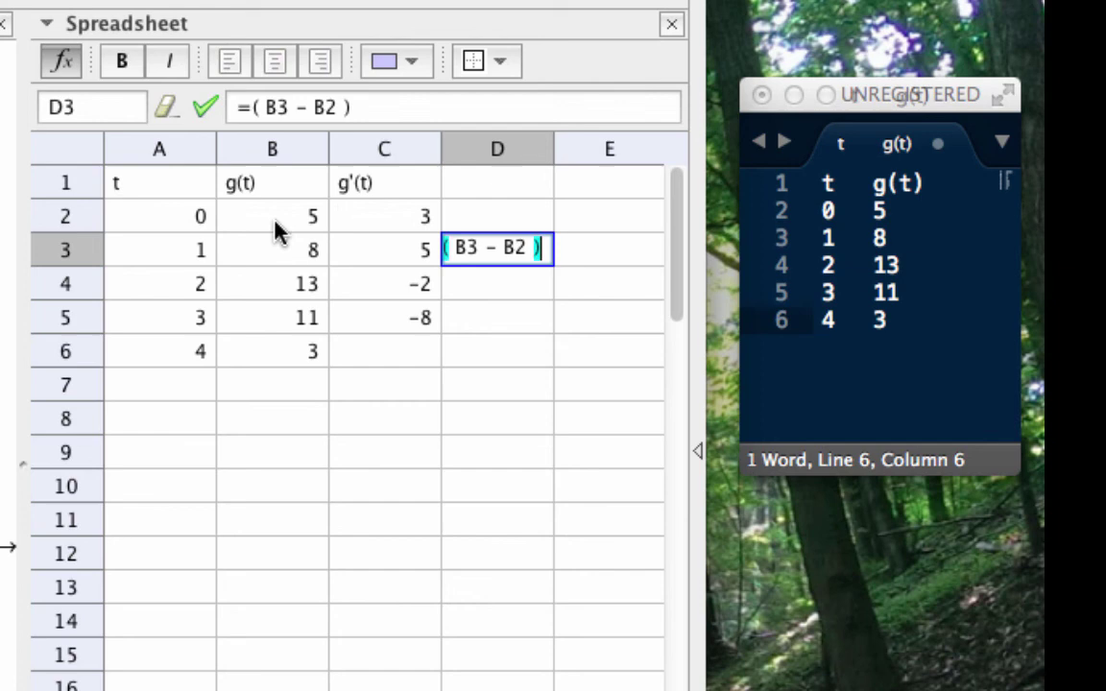
type("/")
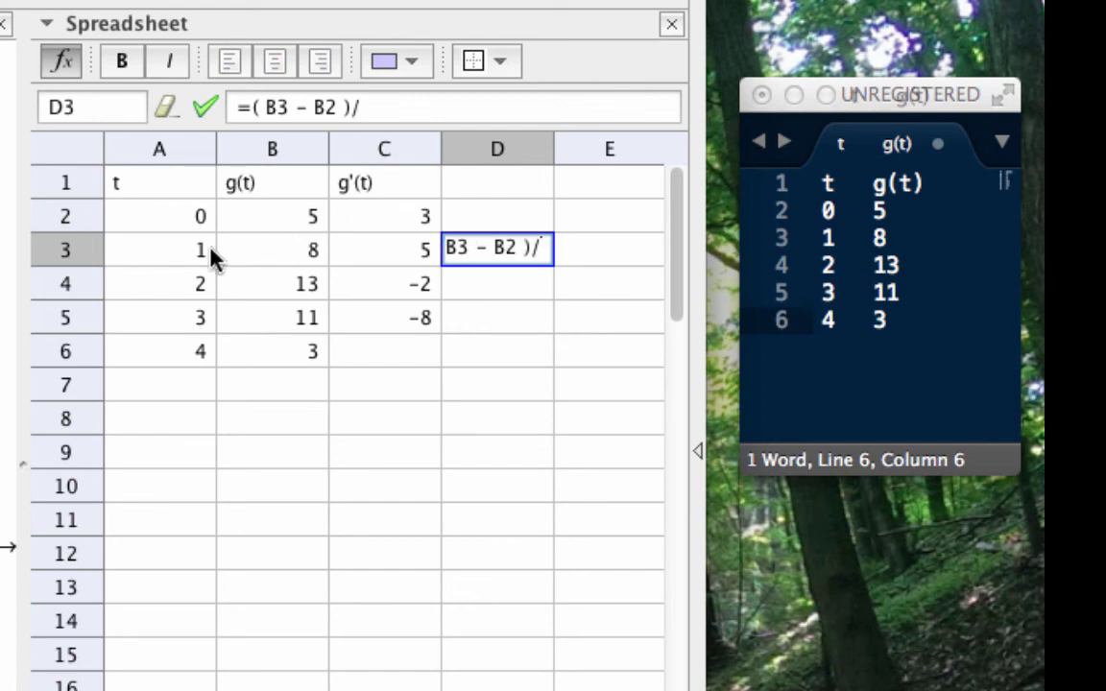
type("(")
left_click(197, 254)
type("-")
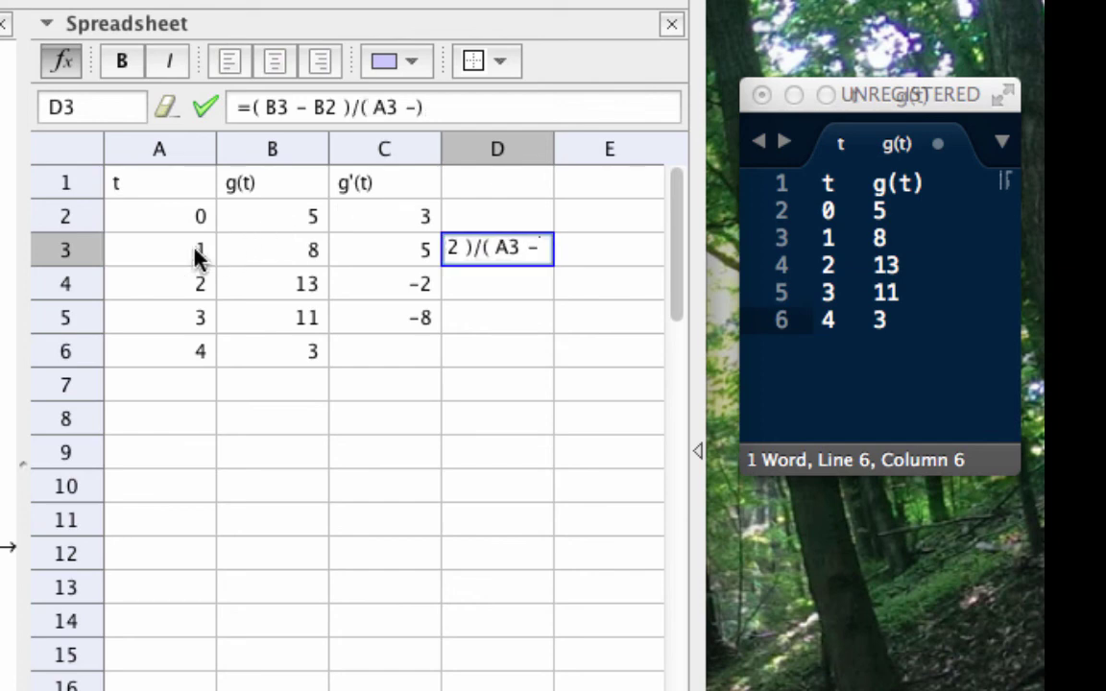
left_click(173, 217)
key("Return")
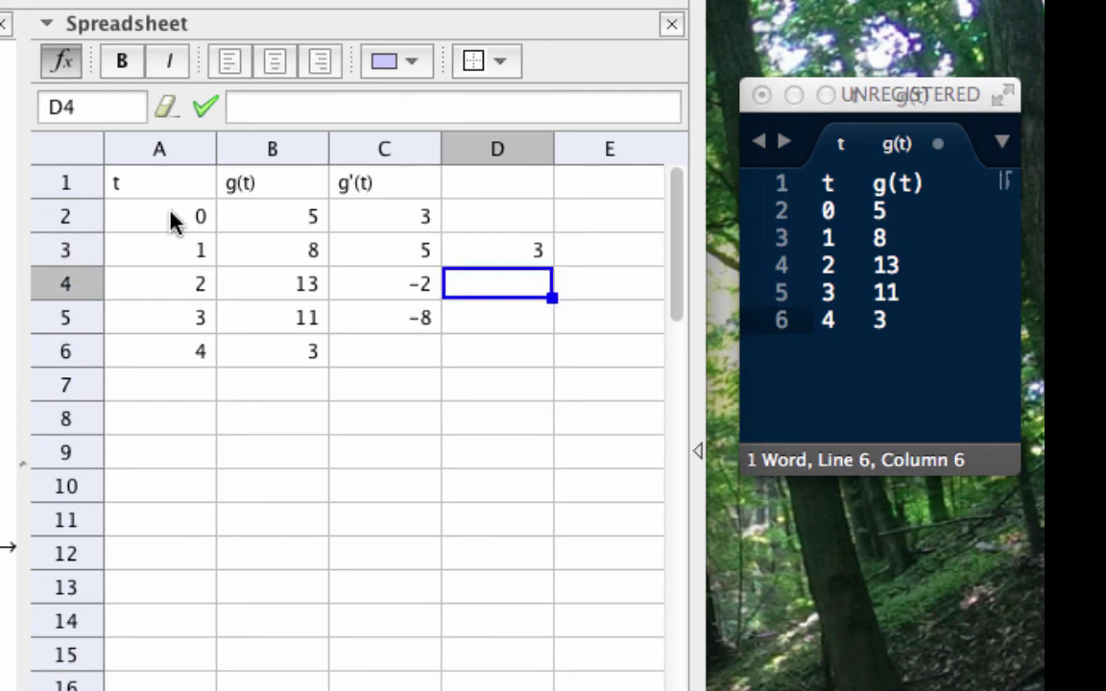
left_click(471, 249)
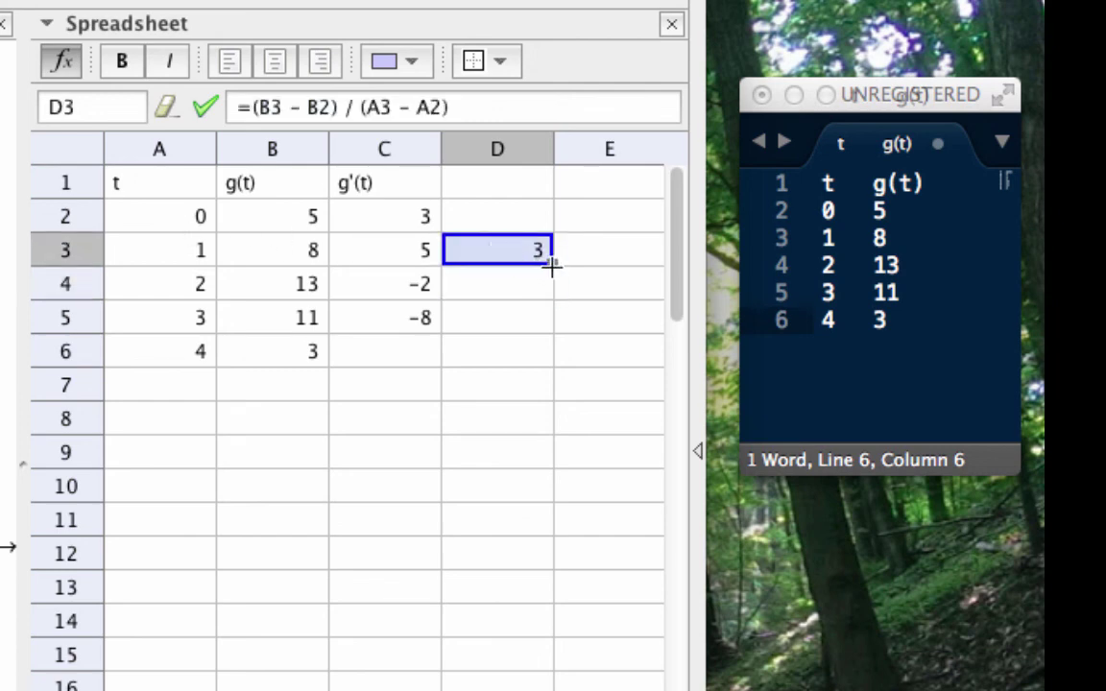
left_click_drag(553, 268, 549, 364)
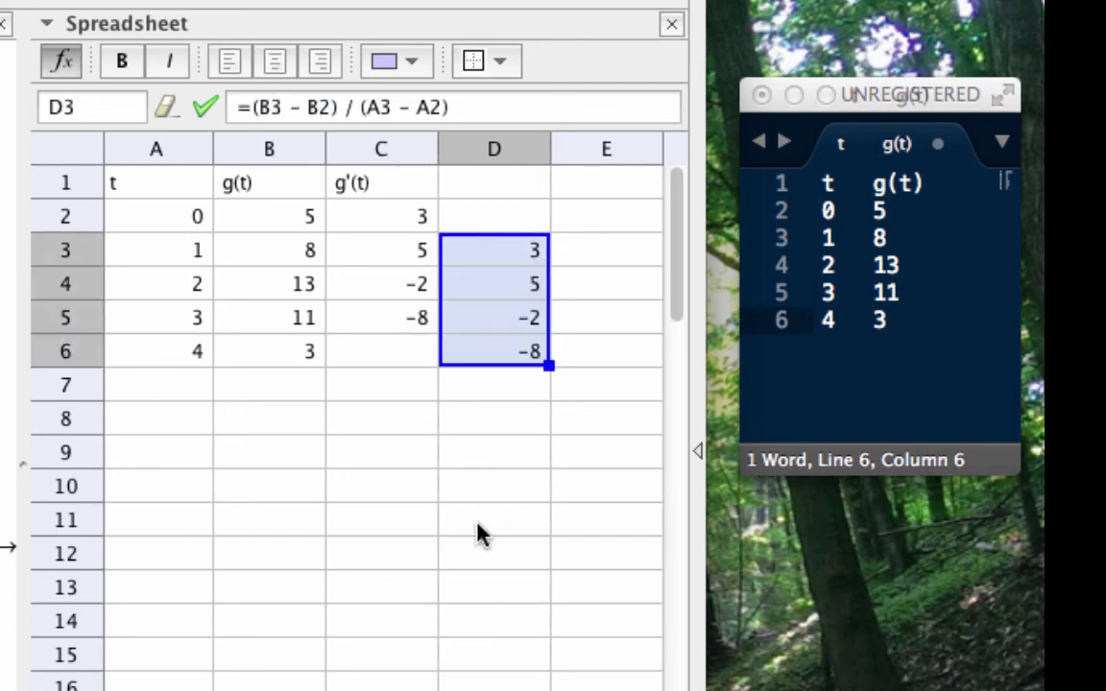